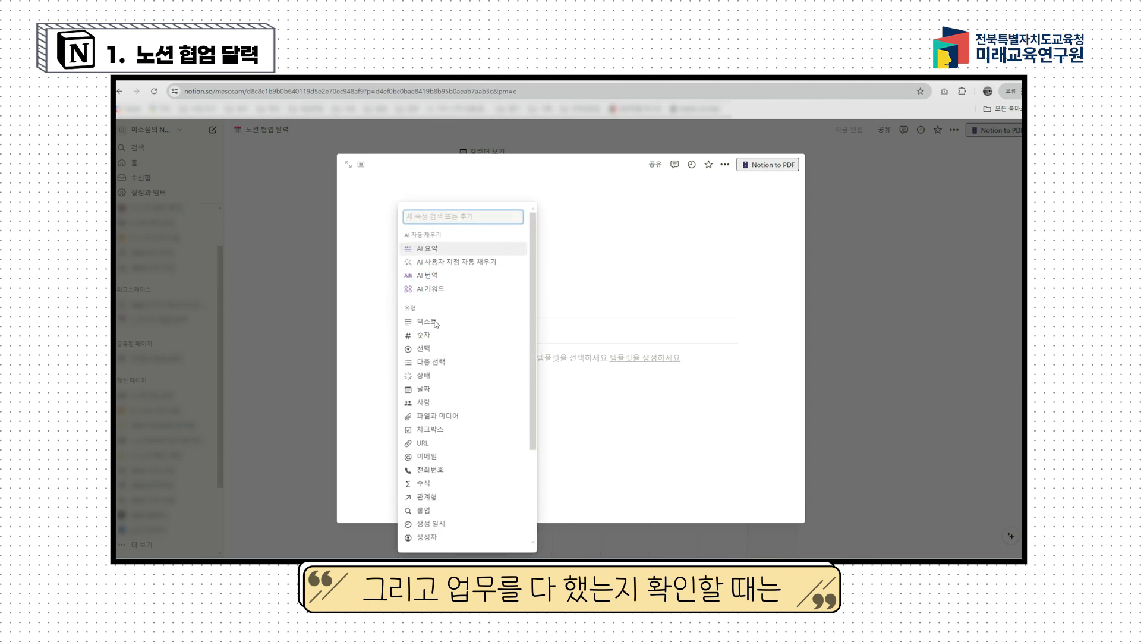
# Add a checkbox (체크박스) property named 완료 to the untitled calendar page.
pyautogui.click(434, 430)
pyautogui.write('완')
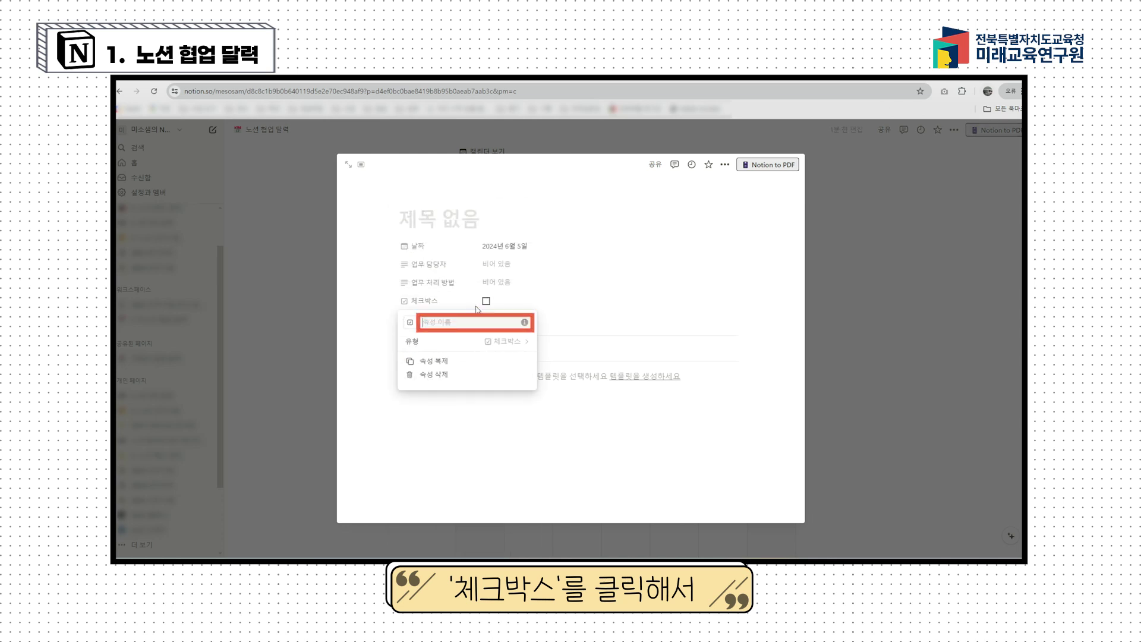
pyautogui.write('료')
pyautogui.click(499, 413)
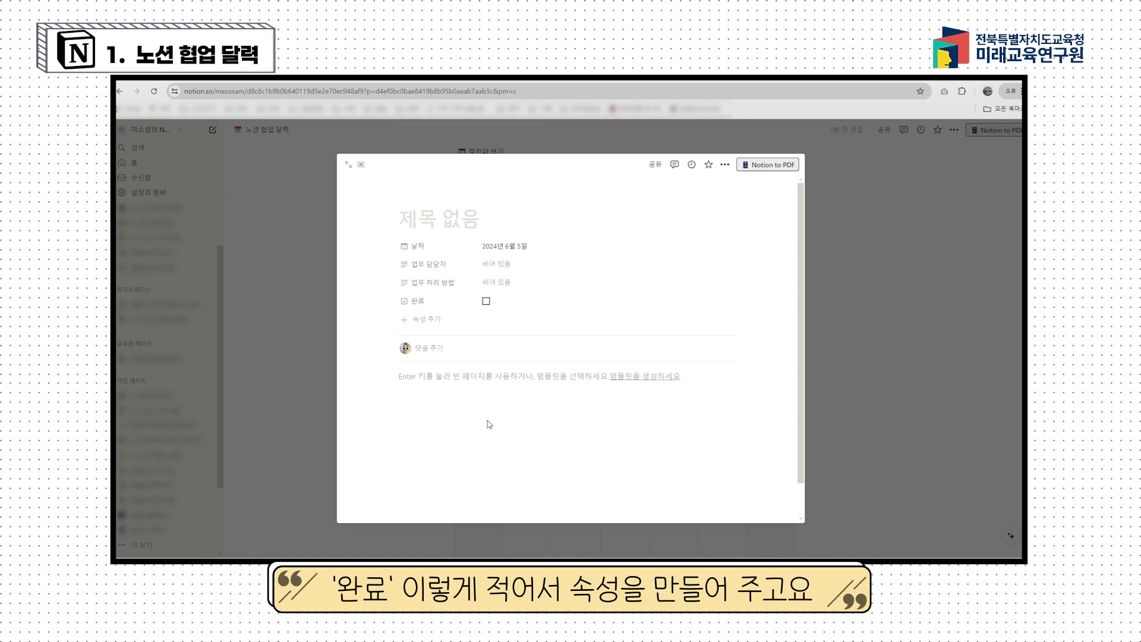
# Add a URL property named 참고 사이트 to the page.
pyautogui.click(419, 319)
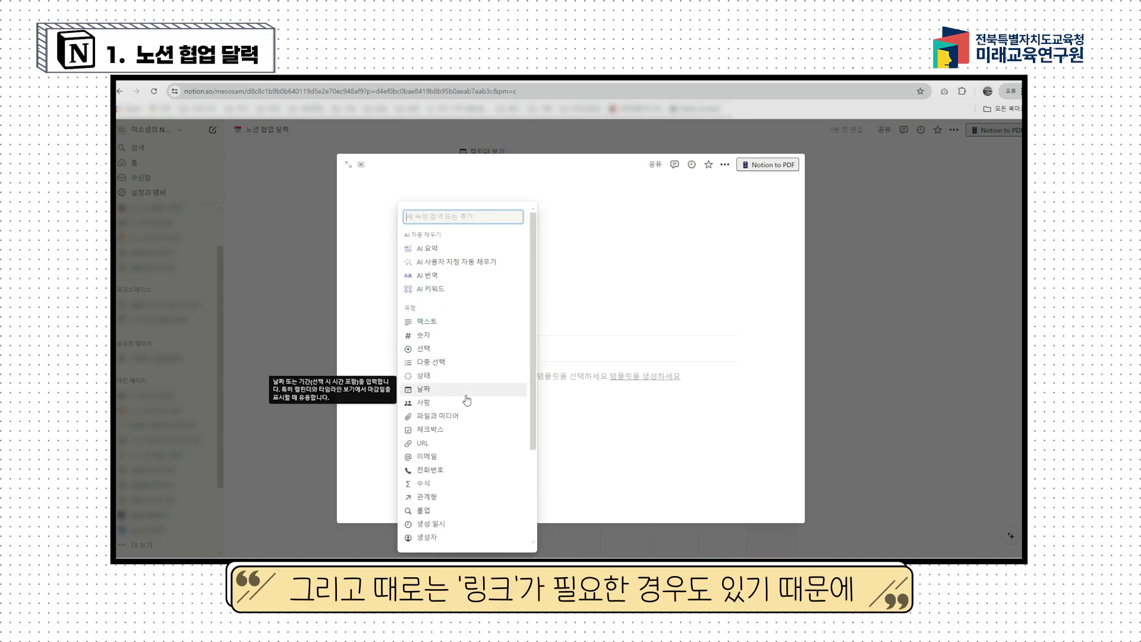
pyautogui.click(447, 449)
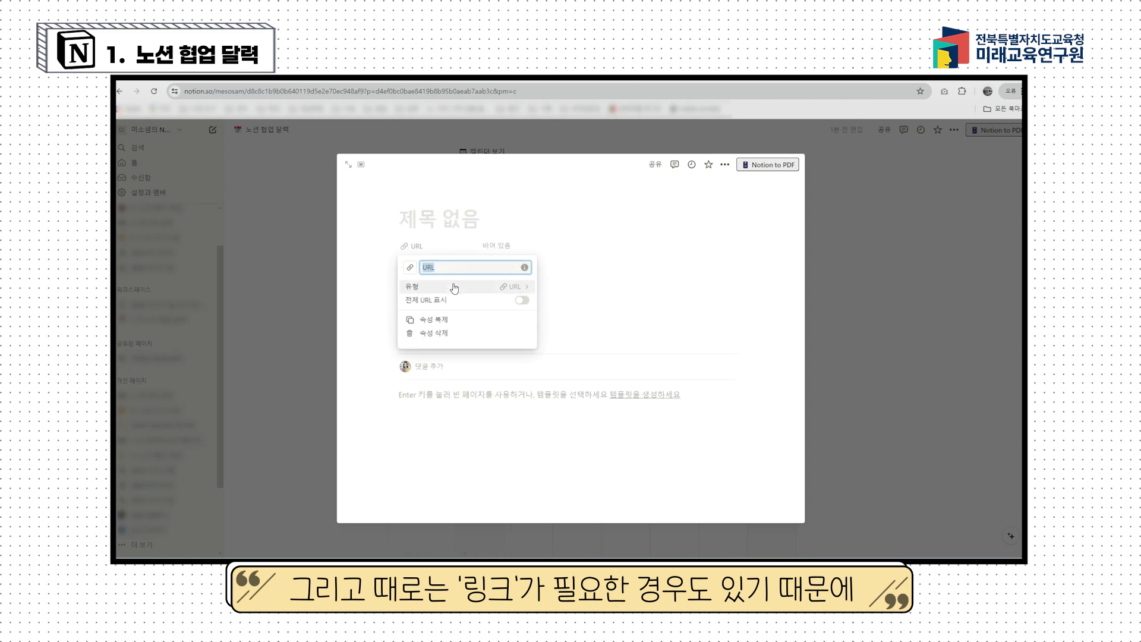
pyautogui.press('BackSpace')
pyautogui.write('차')
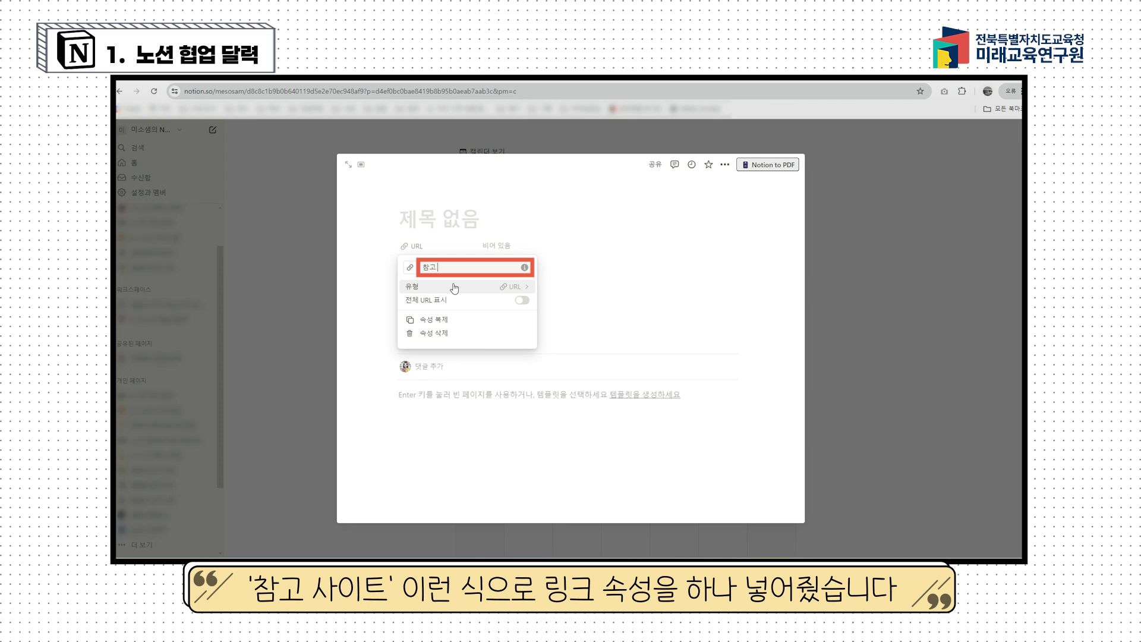
pyautogui.click(469, 458)
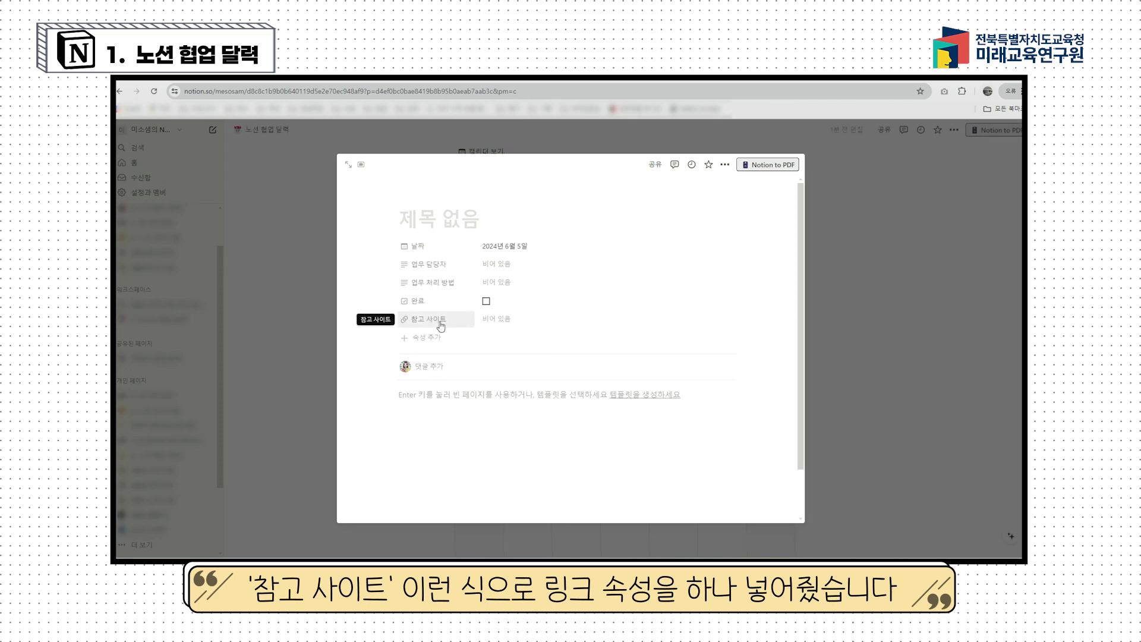
# Add a files and media (파일과 미디어) property named 참고 자료 to the page.
pyautogui.click(422, 337)
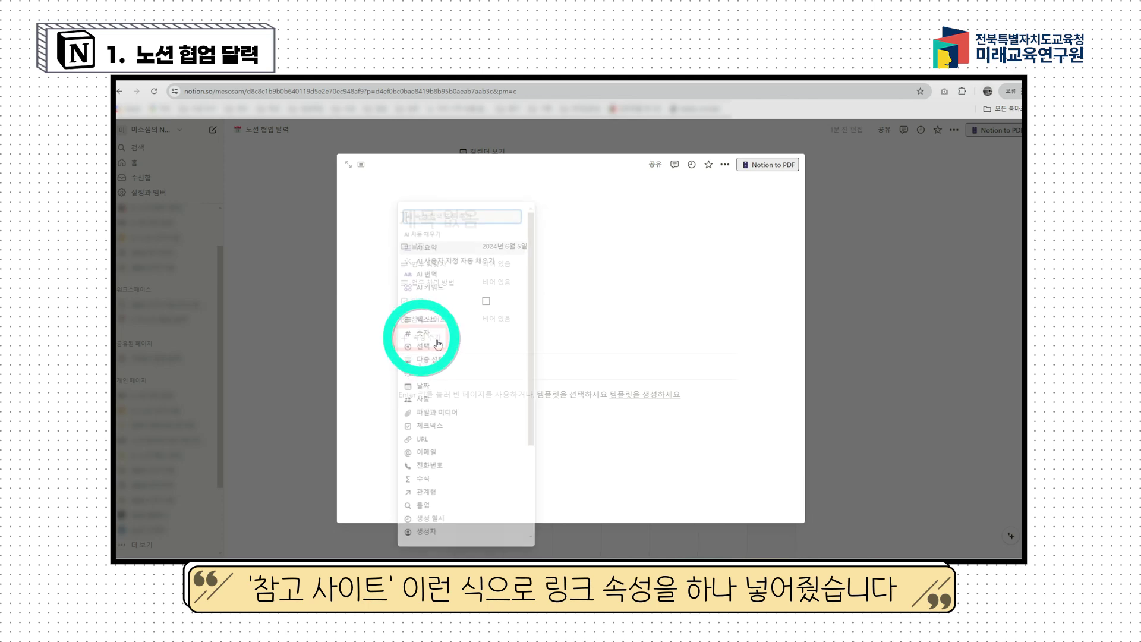
pyautogui.click(428, 417)
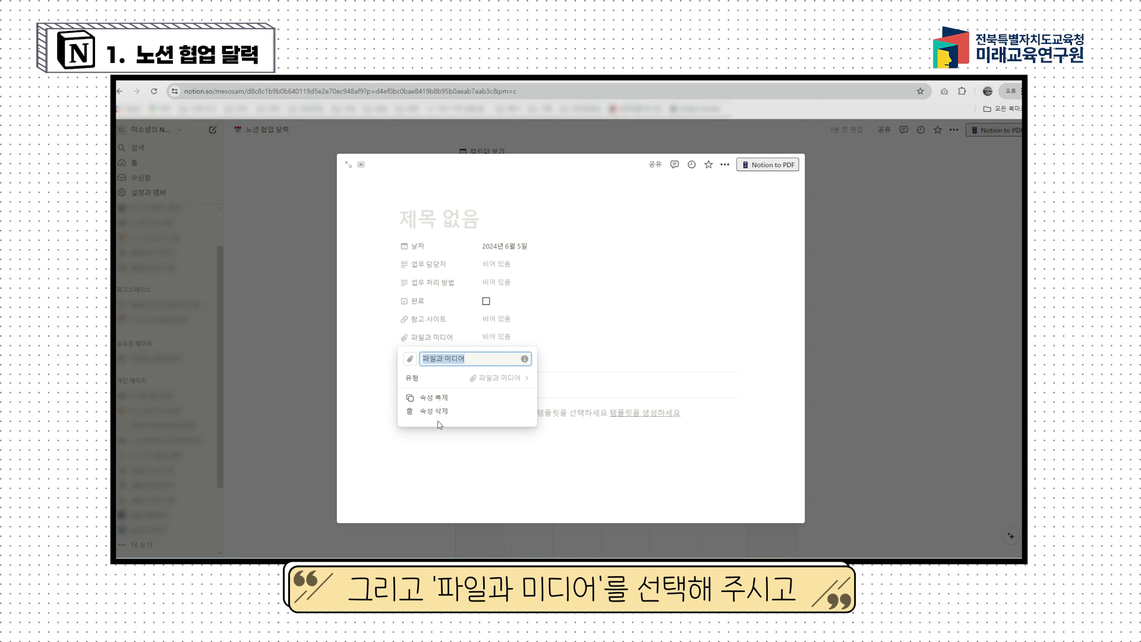
pyautogui.write('참고')
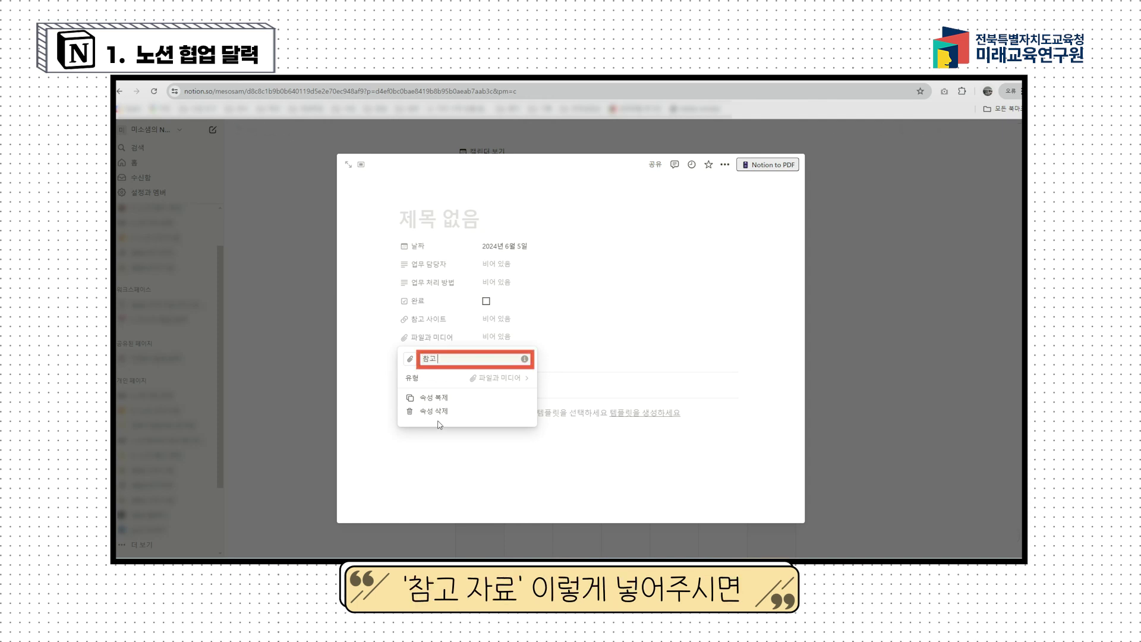
pyautogui.write(' 자료')
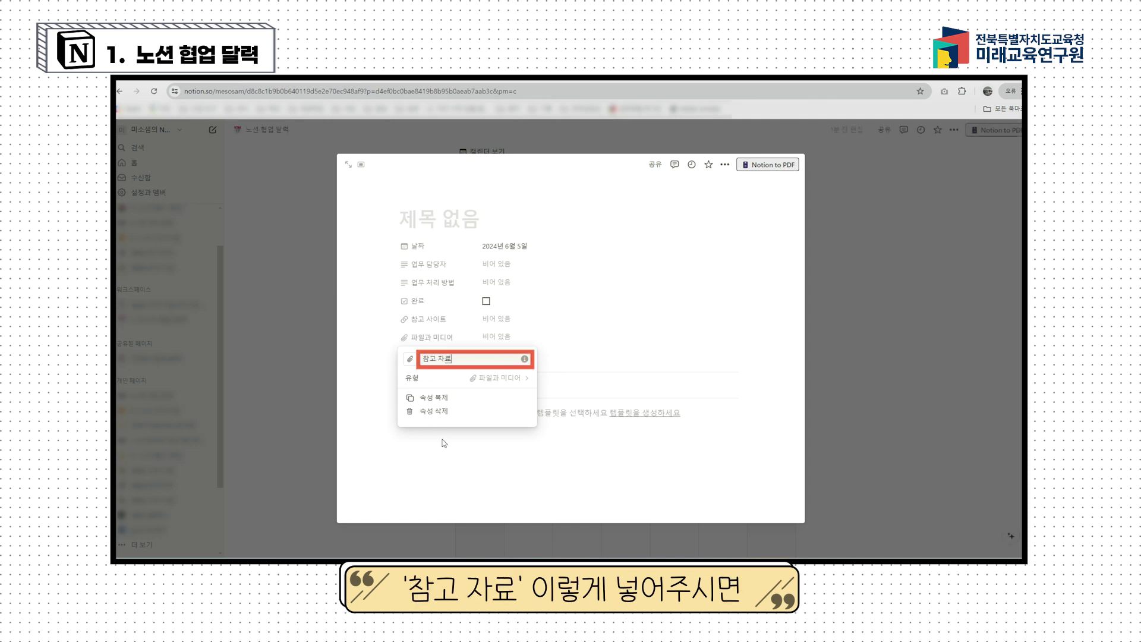
pyautogui.click(451, 466)
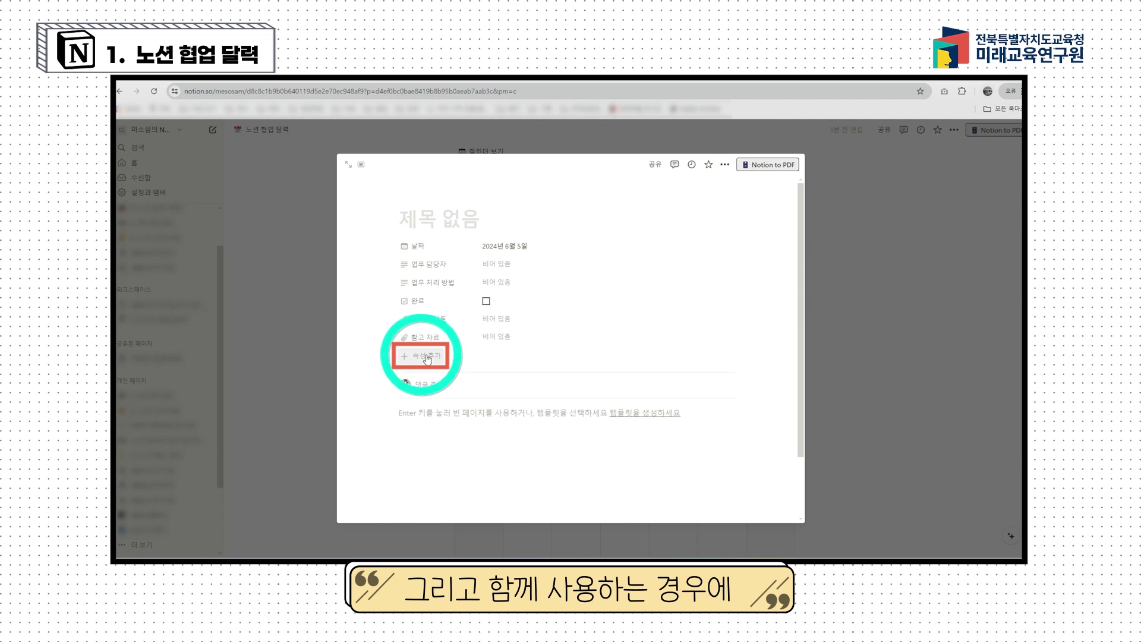
# Add a multi-select (다중 선택) property named 완료학년 to the page.
pyautogui.click(427, 358)
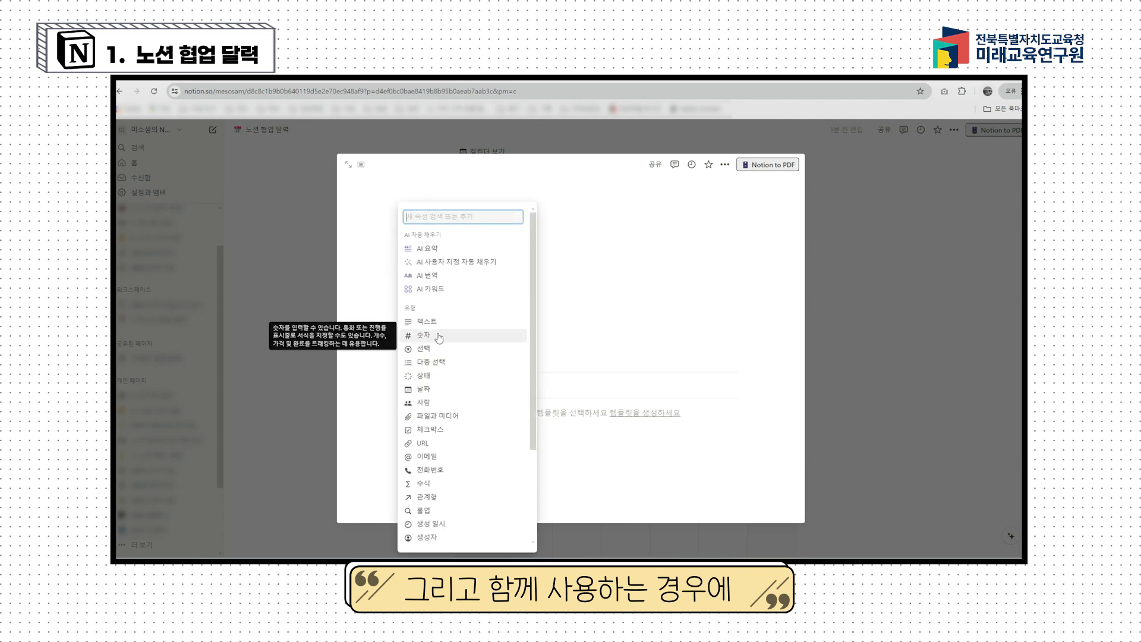
pyautogui.click(423, 363)
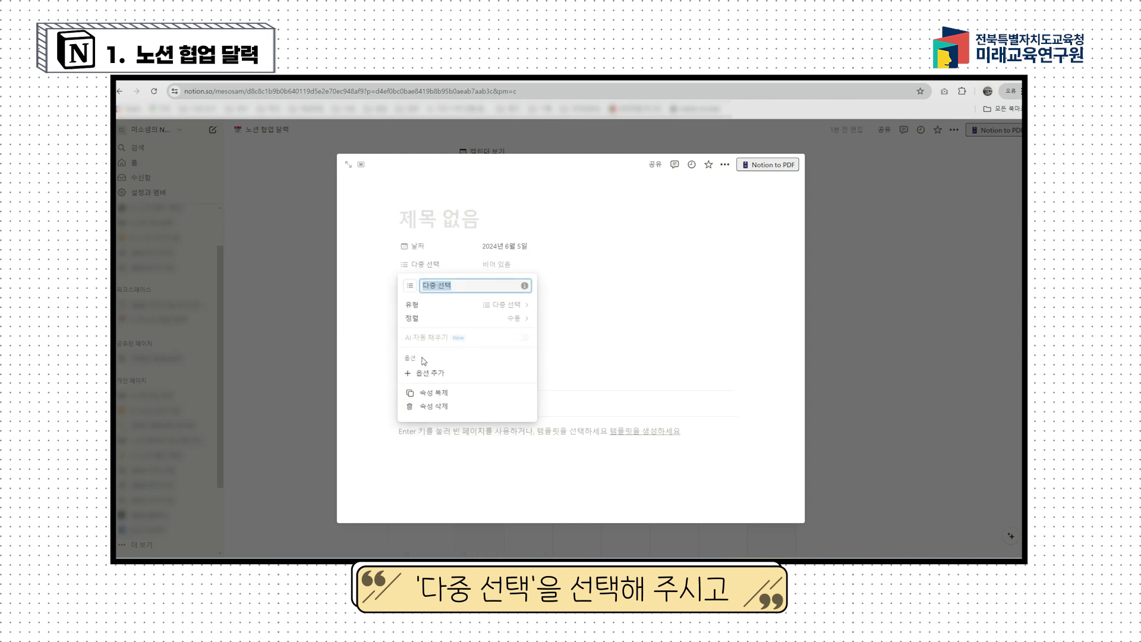
pyautogui.press('BackSpace')
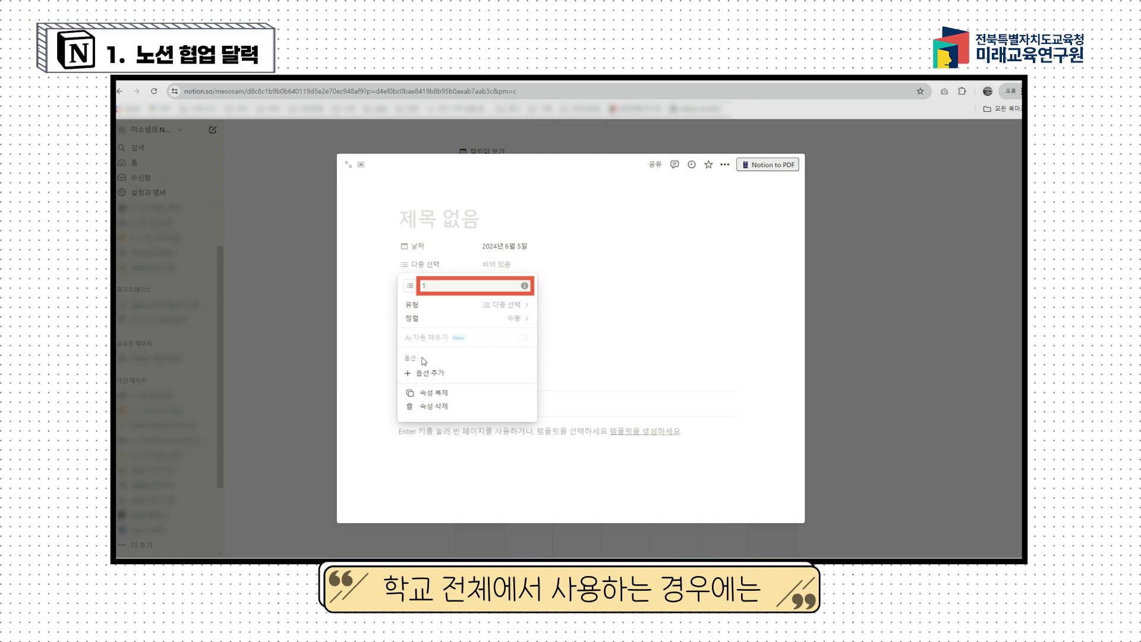
pyautogui.write('해')
pyautogui.press('BackSpace')
pyautogui.write('완료학ㄴ')
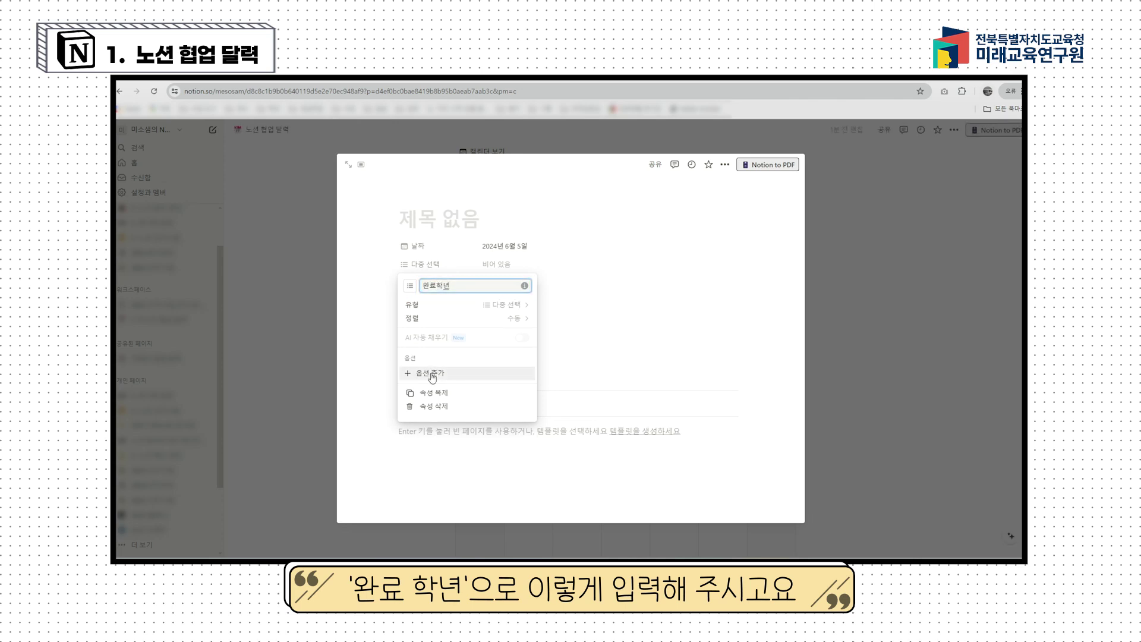
# Create the options 1학년, 2학년, 3학년, 4학년, 5학년 and 6학년 for the 완료학년 property.
pyautogui.click(432, 375)
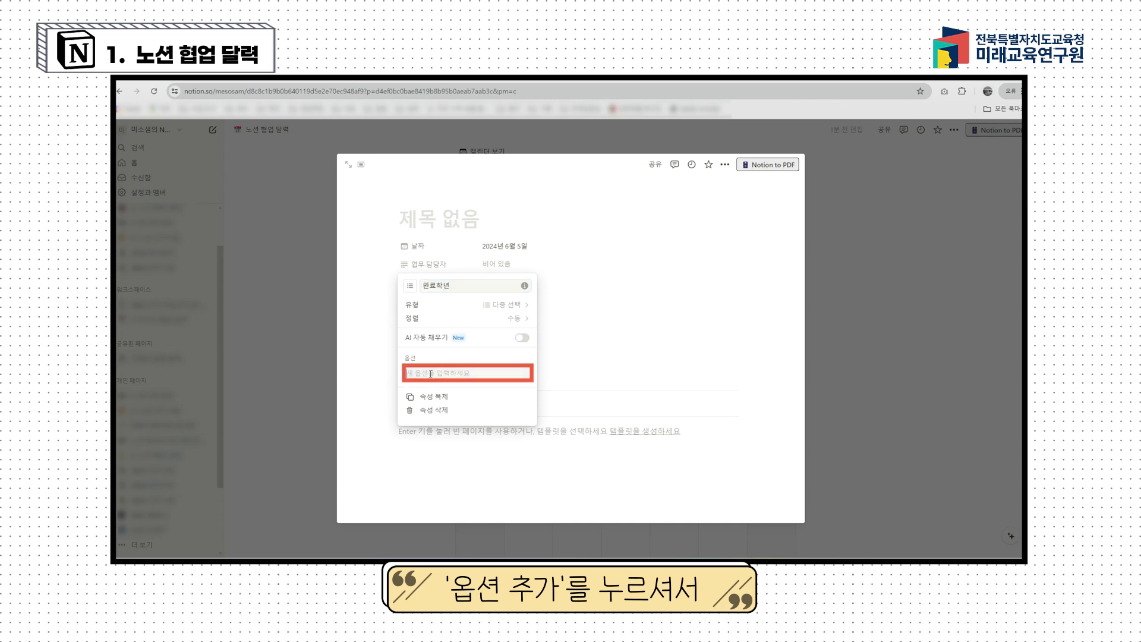
pyautogui.write('1학')
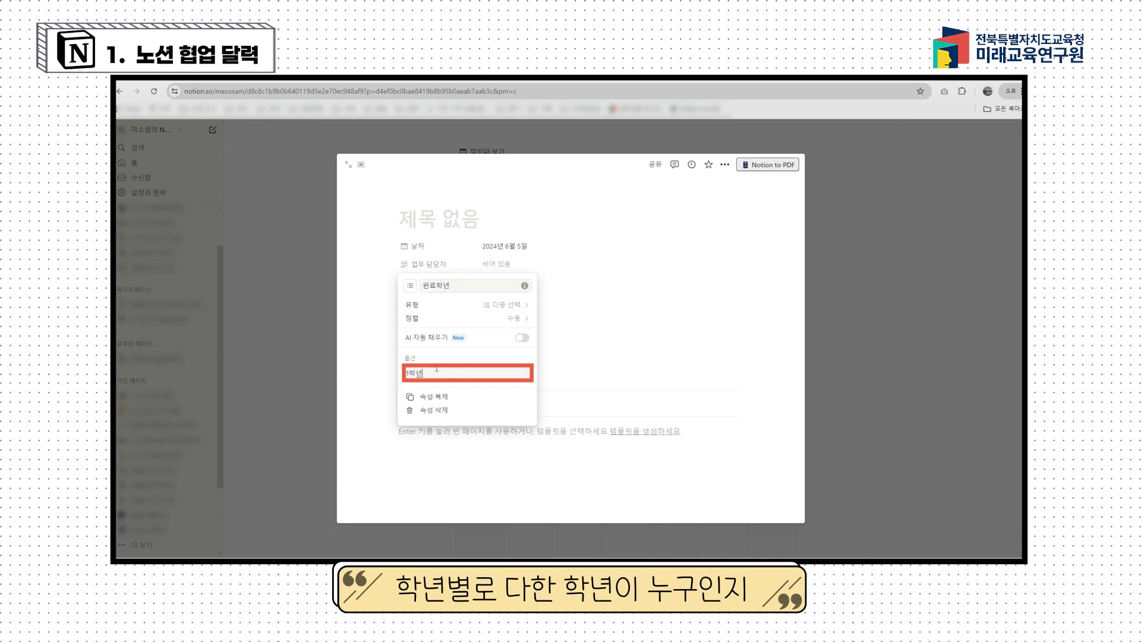
pyautogui.write('년')
pyautogui.press('Return')
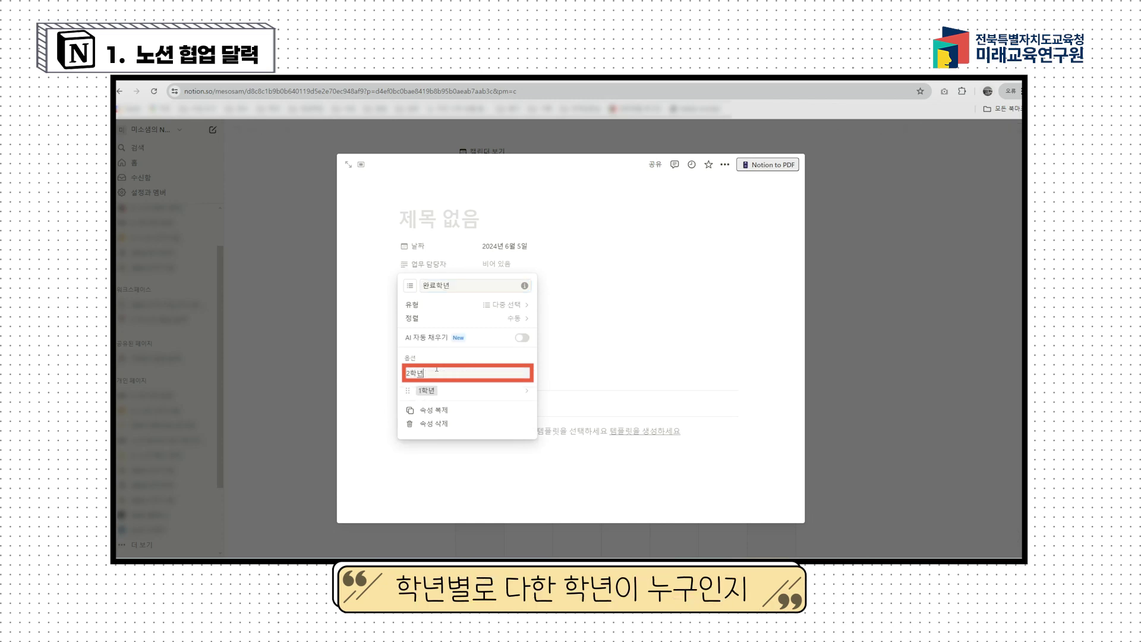
pyautogui.write('2학년')
pyautogui.press('Return')
pyautogui.write('3학ㄴ')
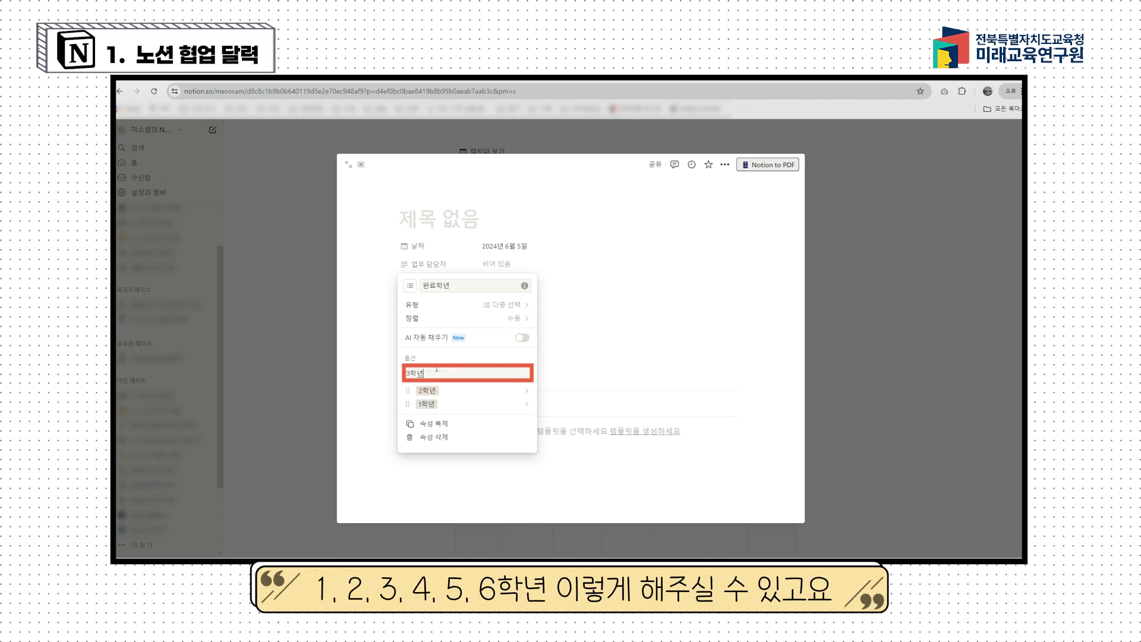
pyautogui.press('Return')
pyautogui.write('4학년')
pyautogui.press('Return')
pyautogui.write('5')
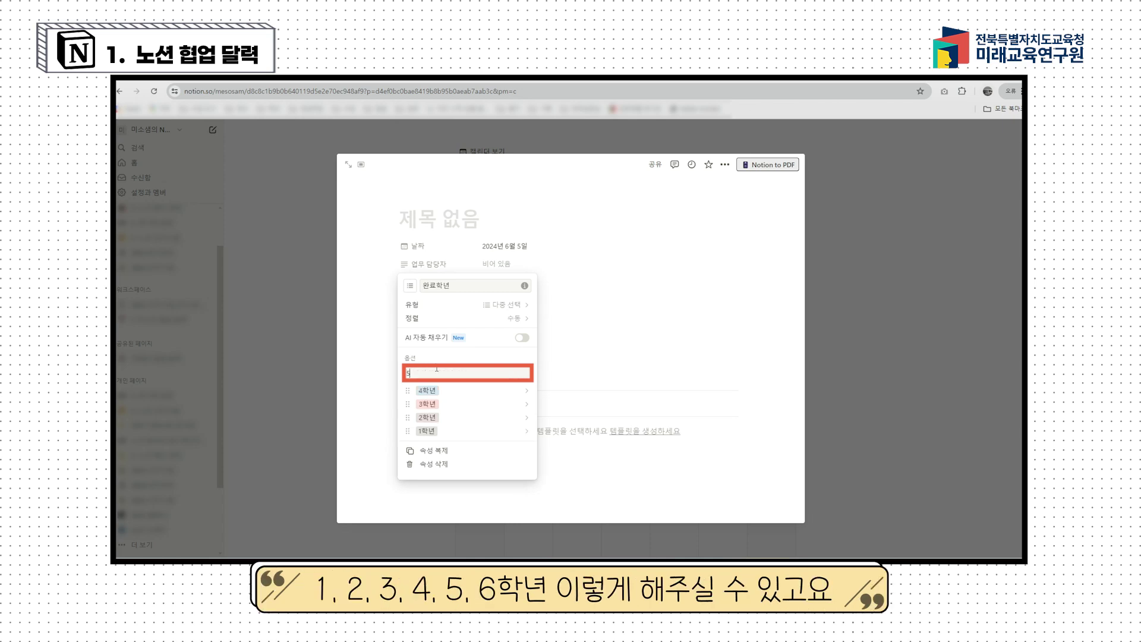
pyautogui.write('학년')
pyautogui.press('Return')
pyautogui.write('6학년')
pyautogui.press('Return')
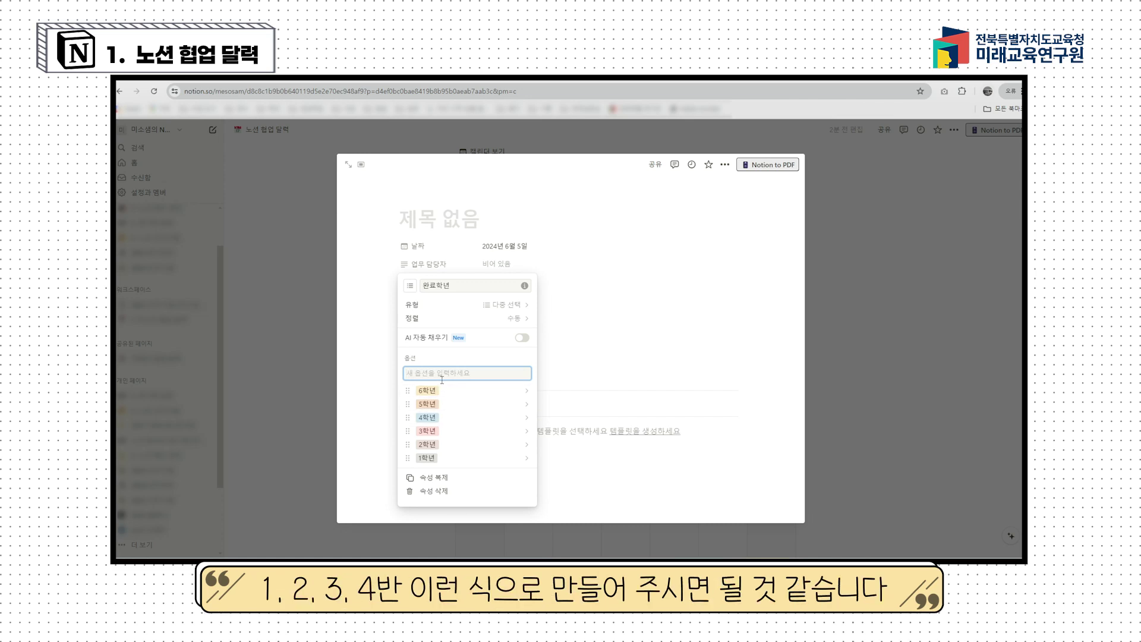
pyautogui.click(589, 381)
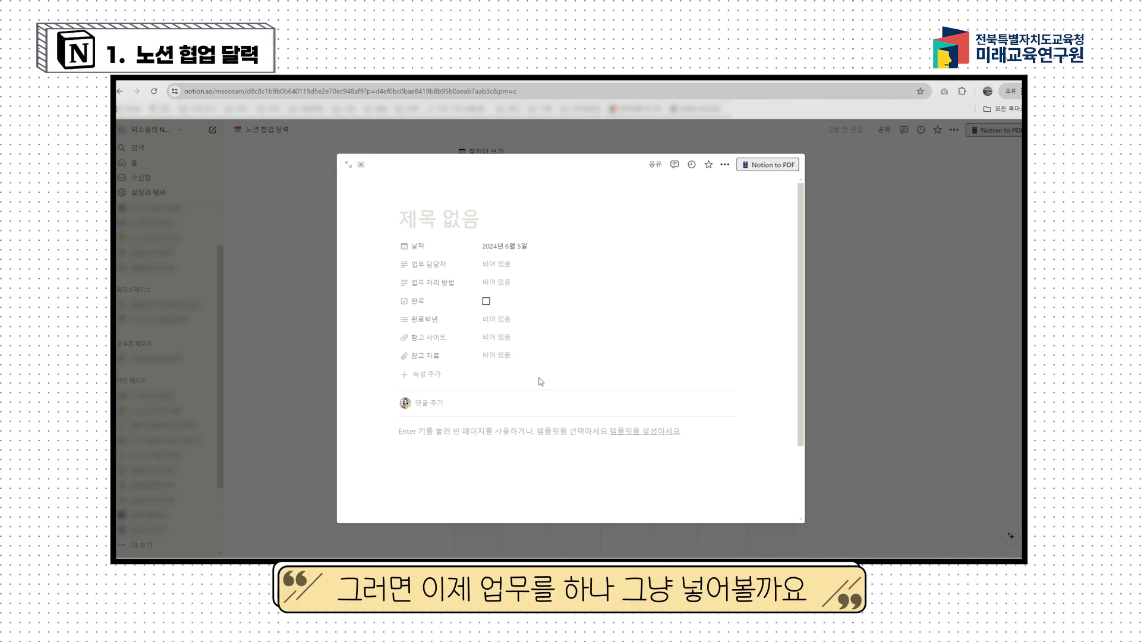
# Title the page 보건 서류 제출 and set its date to June 21, 2024, closing it to return to the calendar.
pyautogui.click(440, 225)
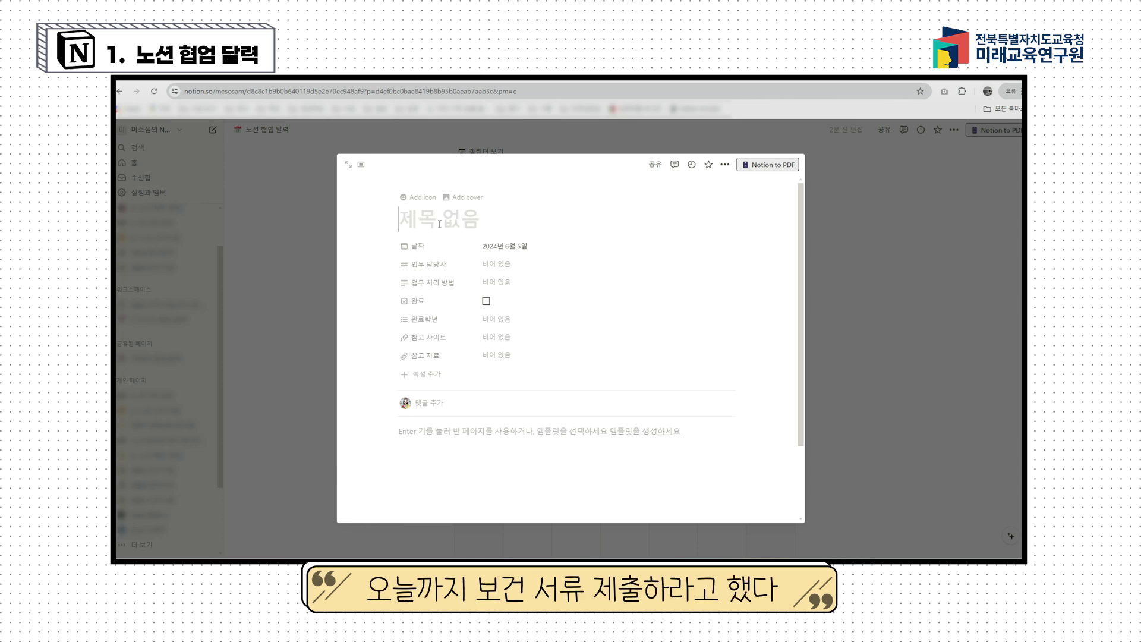
pyautogui.write('보건 서류 제출')
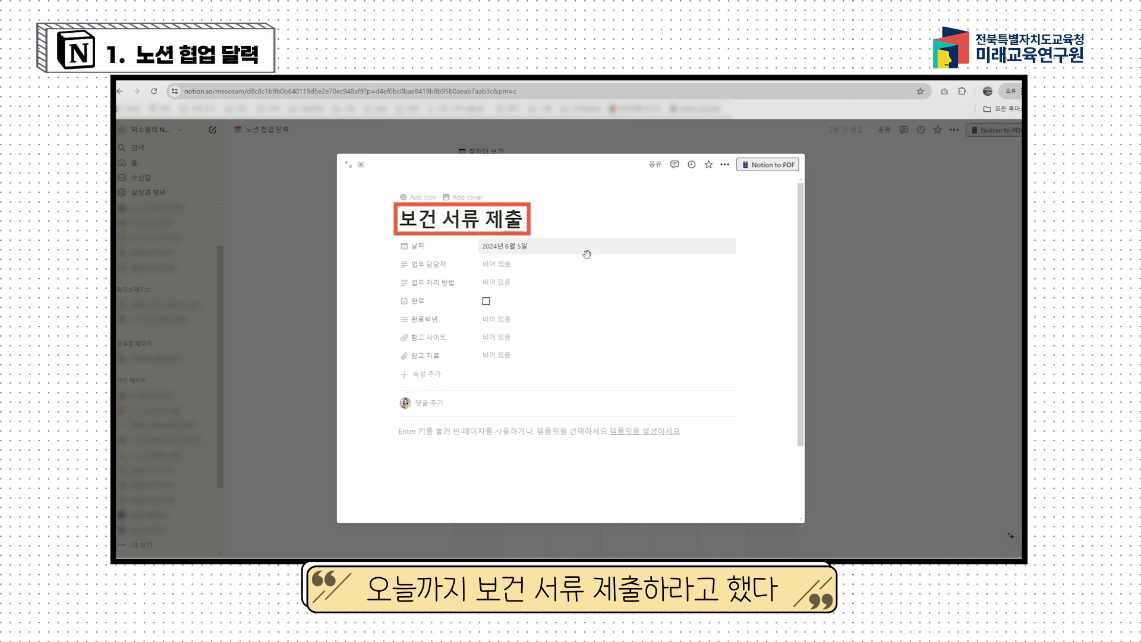
pyautogui.click(505, 246)
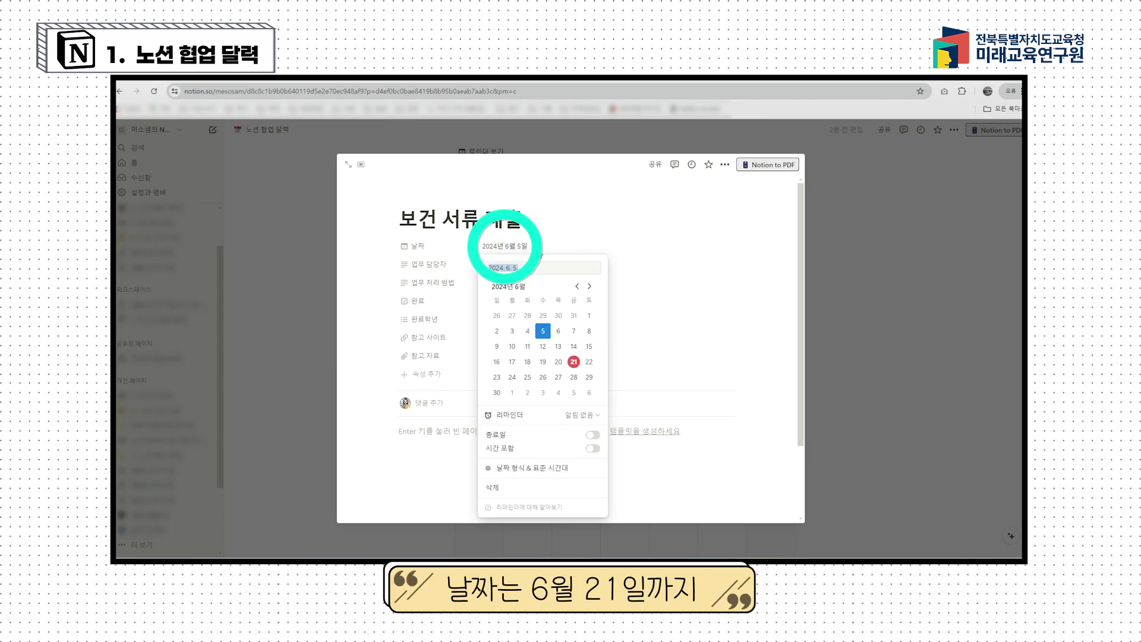
pyautogui.click(574, 362)
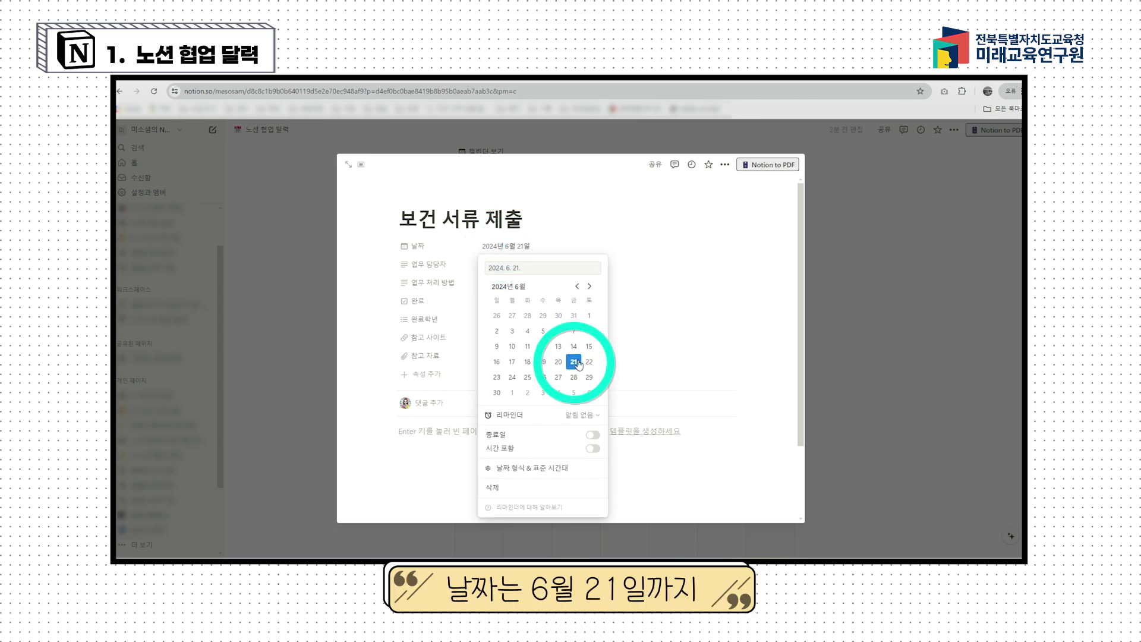
pyautogui.click(645, 363)
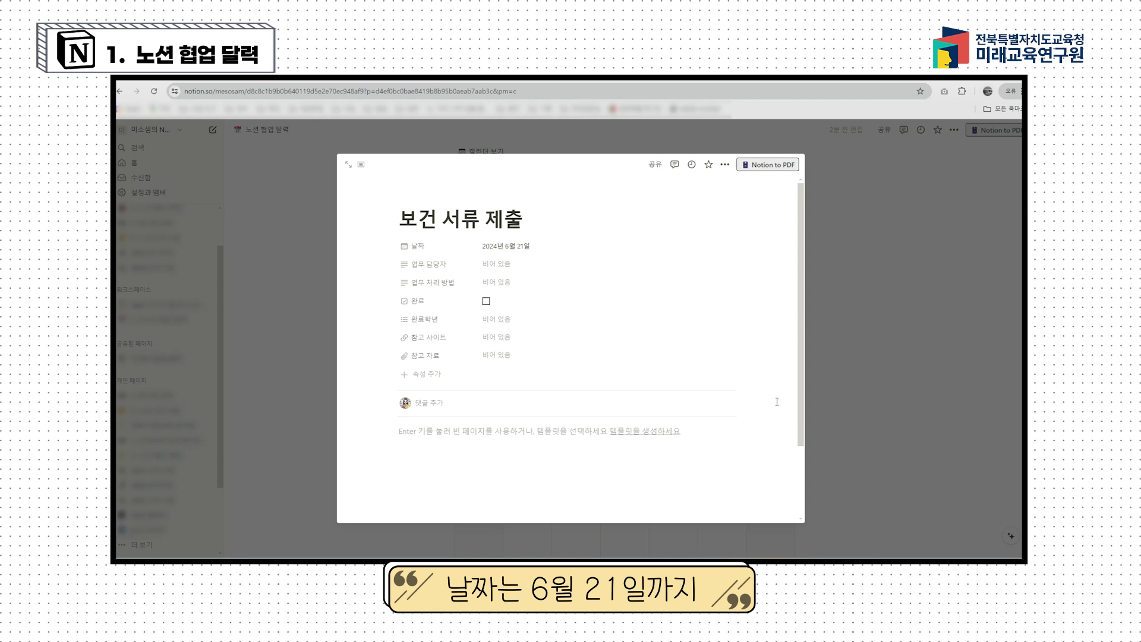
pyautogui.click(852, 424)
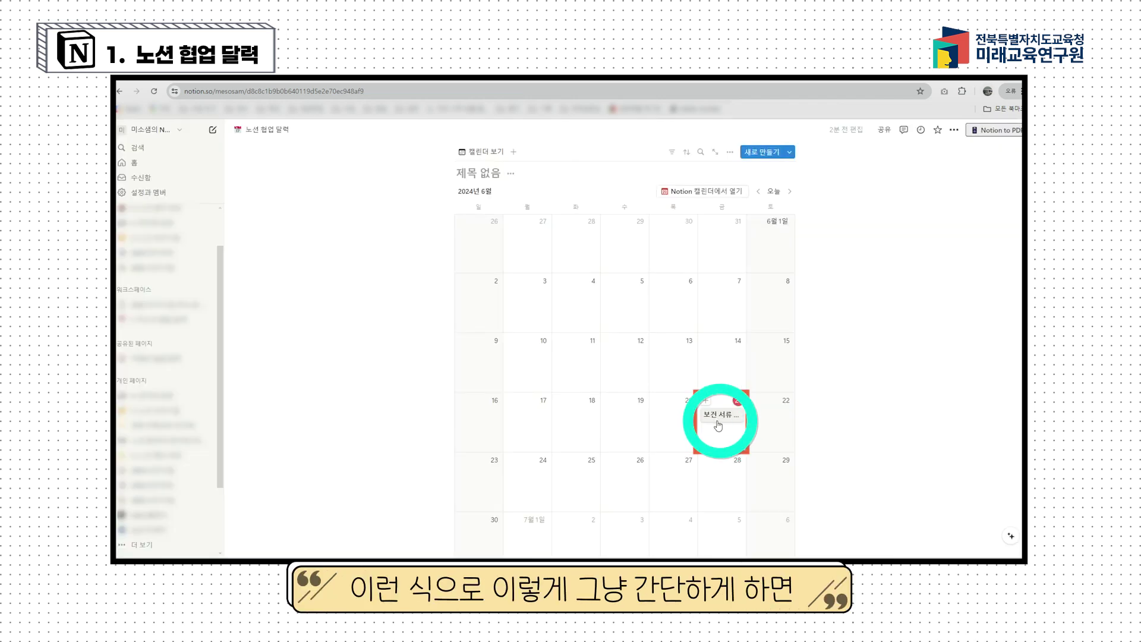
# Configure the calendar view's layout to hide the database title and weekends and to wrap page titles.
pyautogui.scroll(-1, 722, 416)
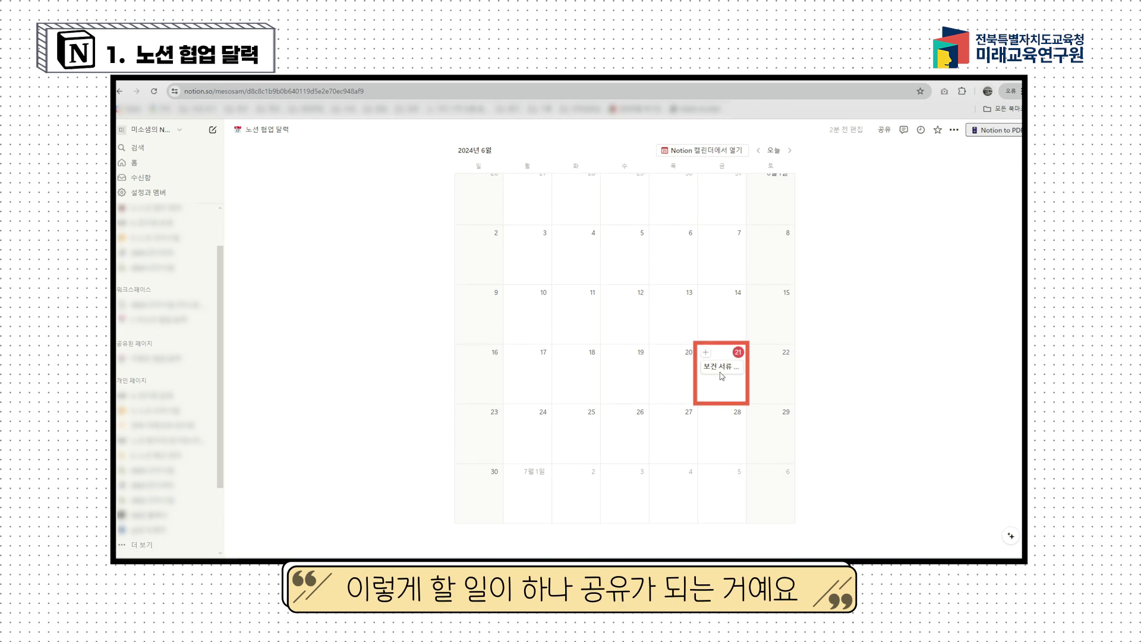
pyautogui.scroll(1, 722, 416)
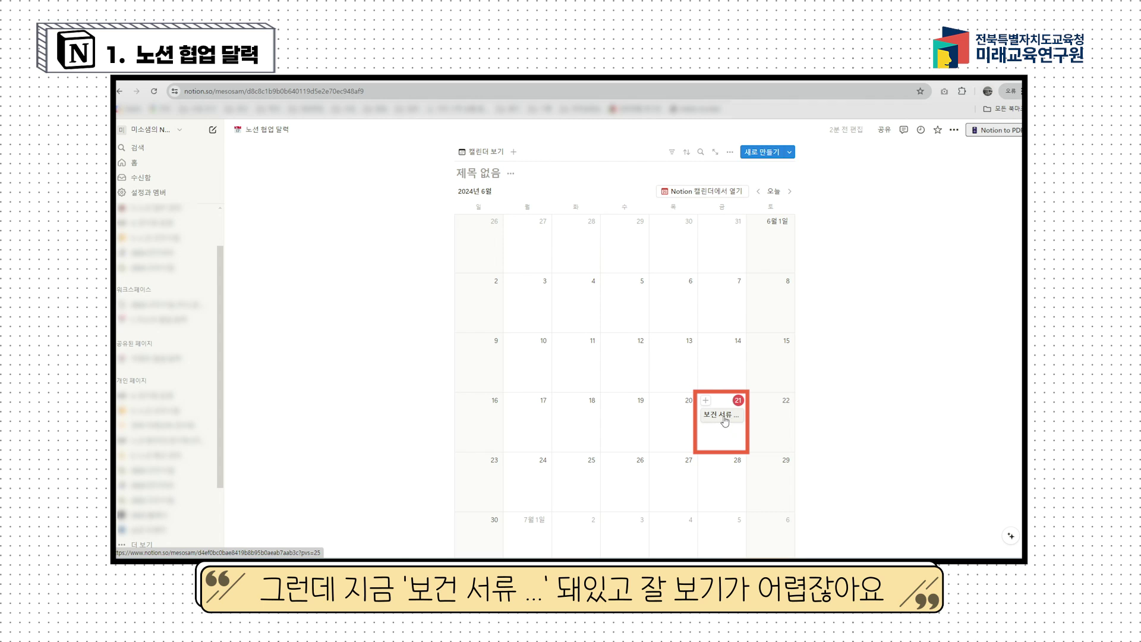
pyautogui.click(730, 153)
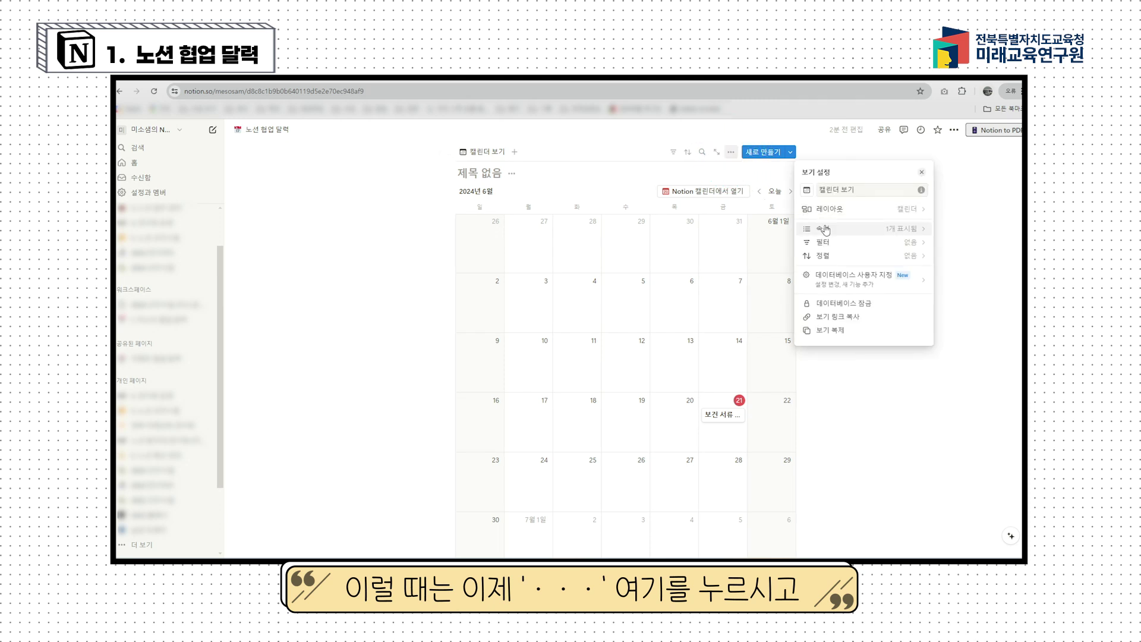
pyautogui.click(887, 215)
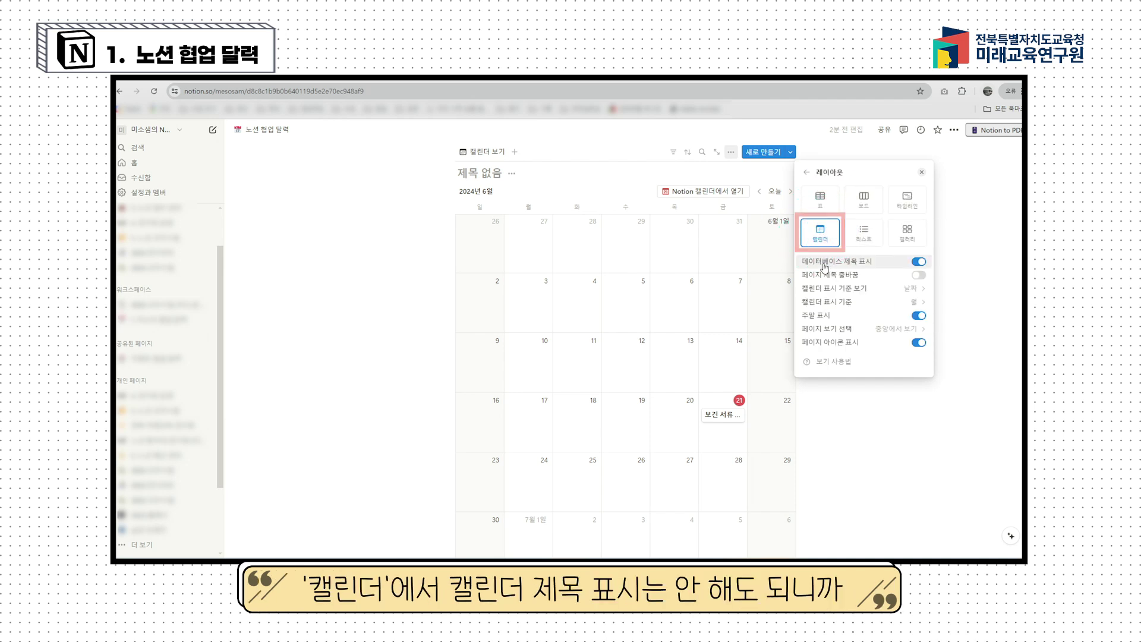
pyautogui.click(918, 262)
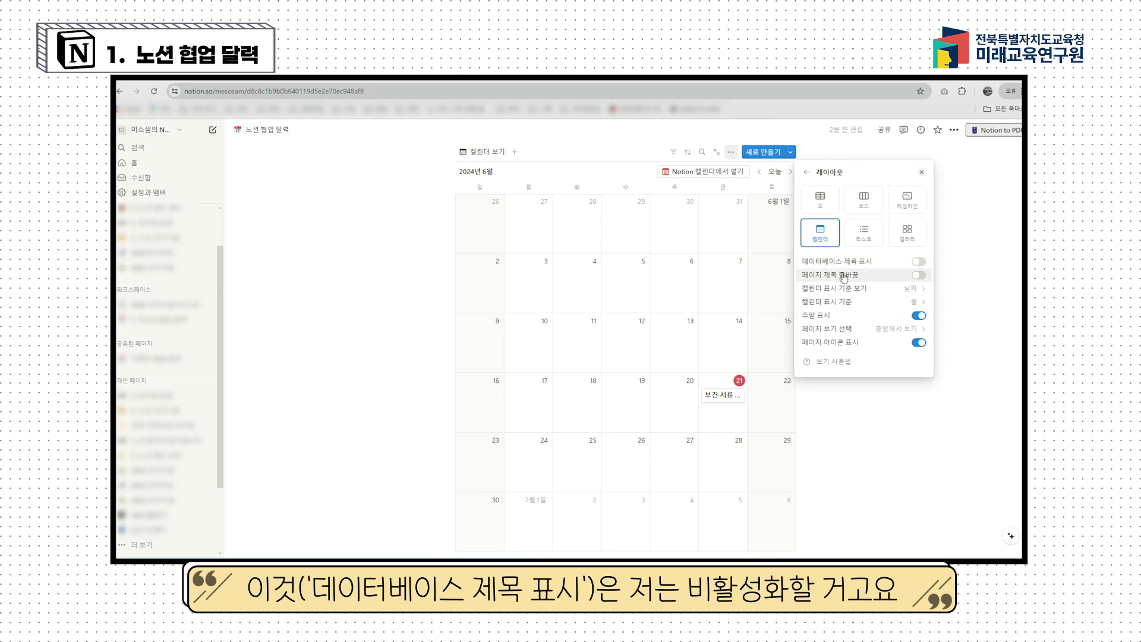
pyautogui.click(920, 276)
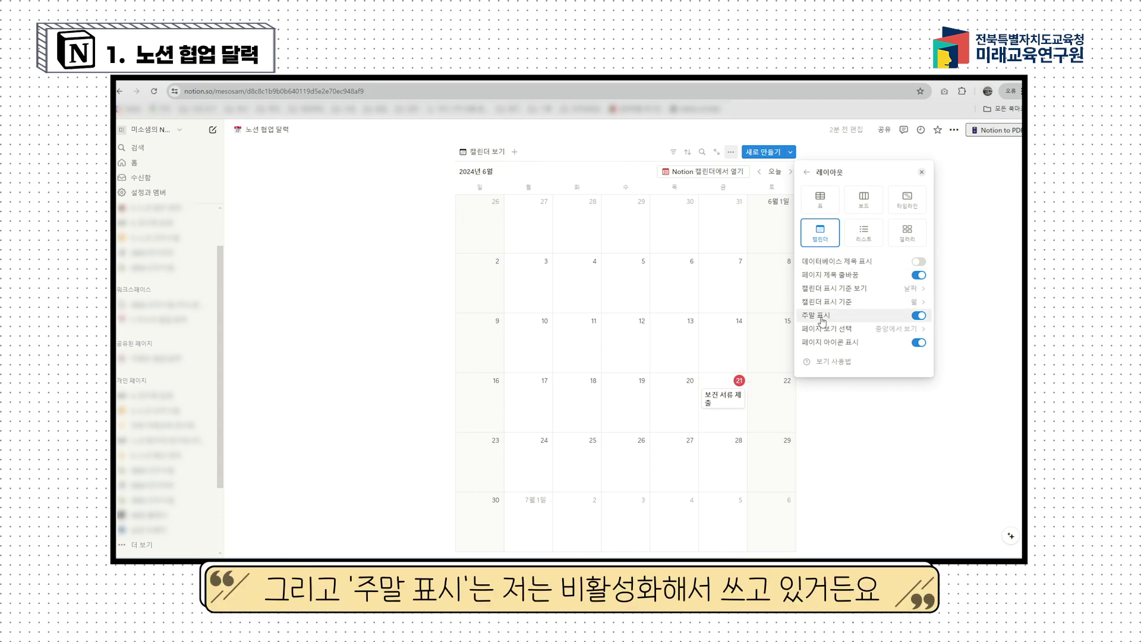
pyautogui.click(916, 316)
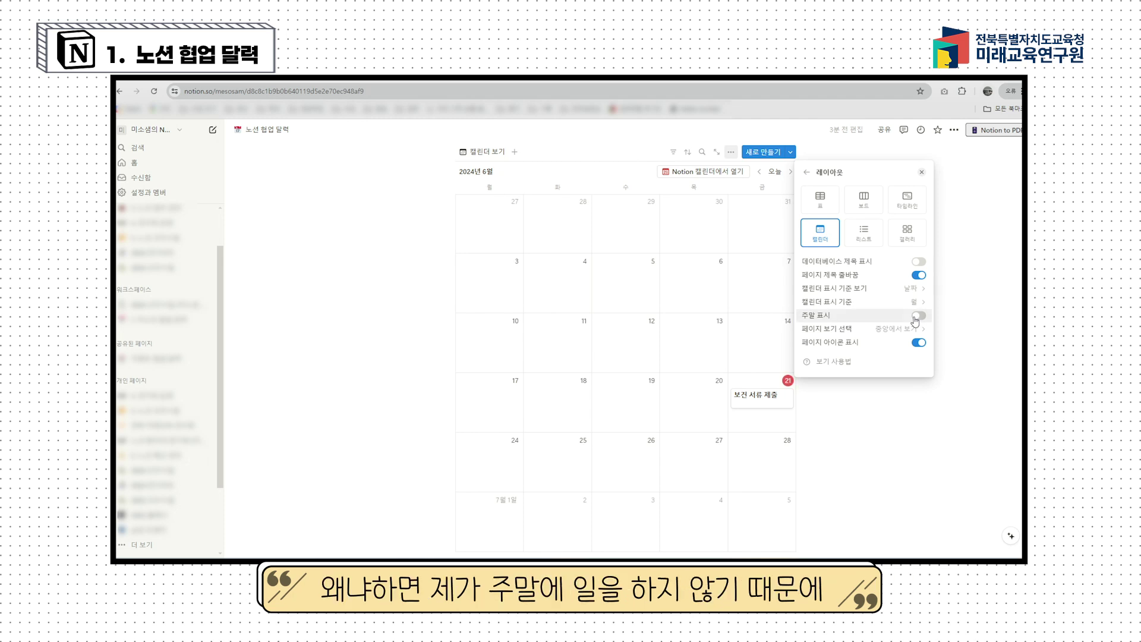
# Turn off weekend display and page icon display in the calendar view's layout settings.
pyautogui.click(922, 318)
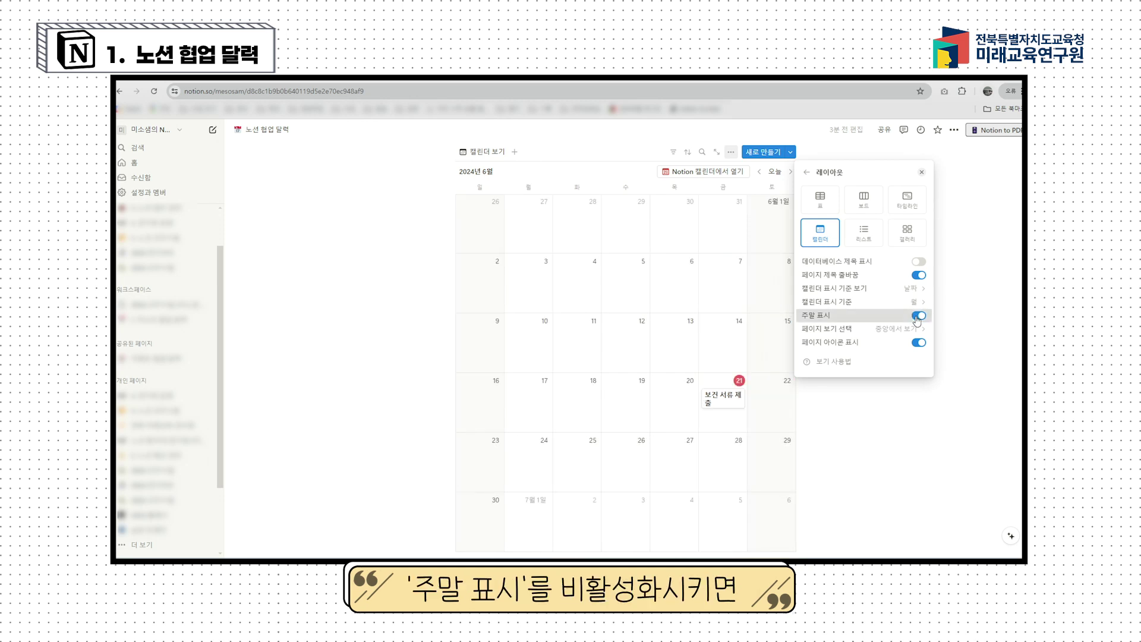
pyautogui.click(917, 318)
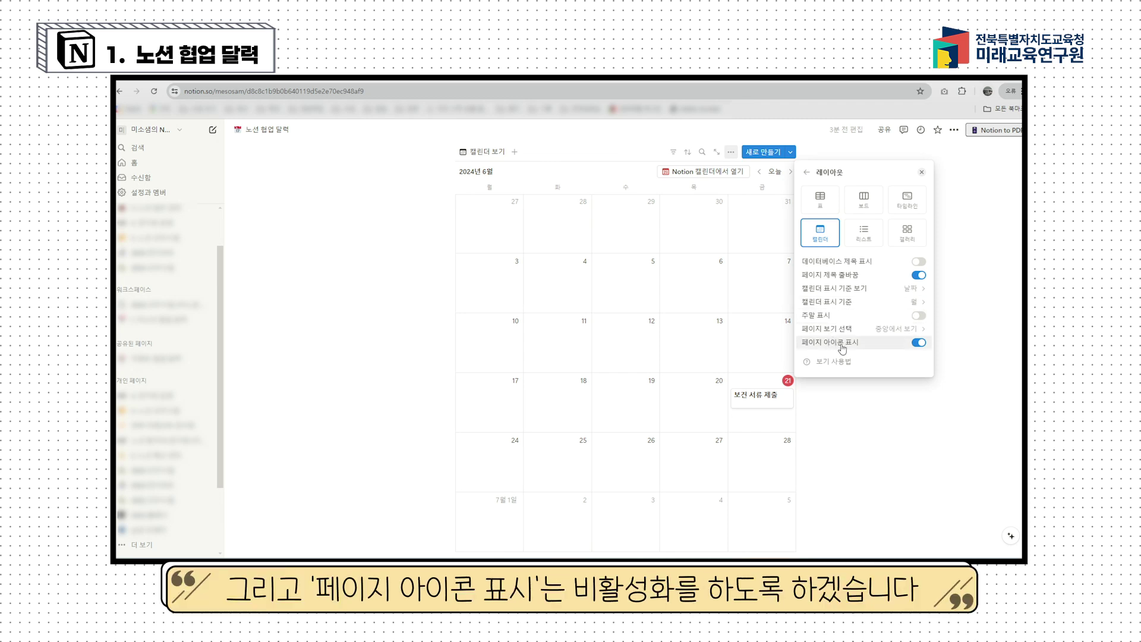
pyautogui.click(918, 343)
pyautogui.click(862, 420)
pyautogui.scroll(-1, 704, 322)
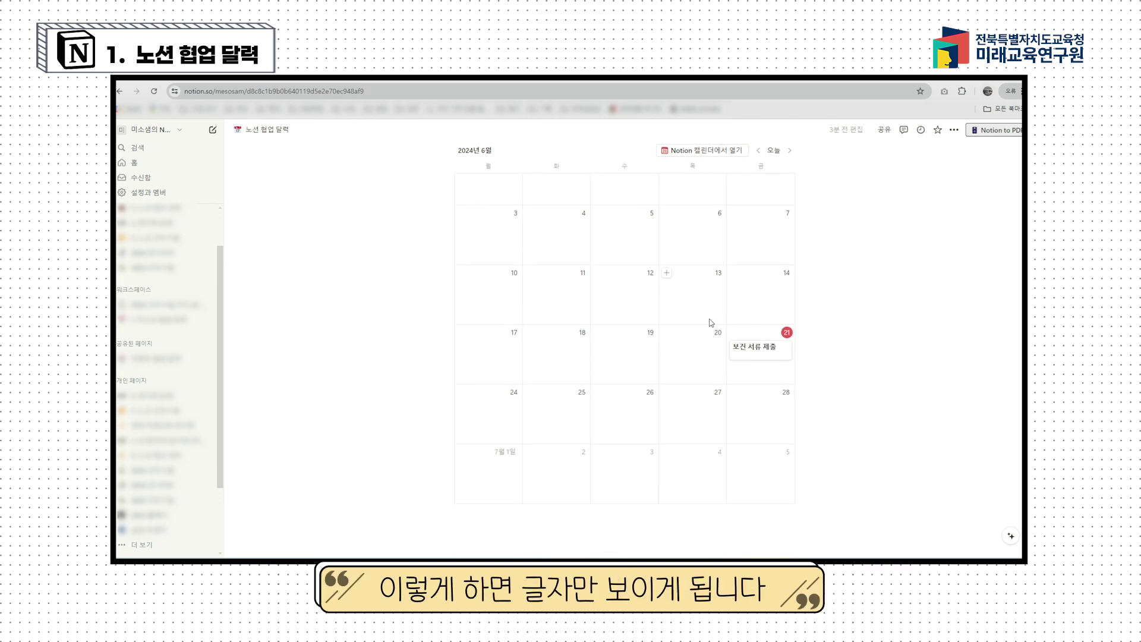
# Show the 완료 and 완료학년 properties on the calendar's cards.
pyautogui.click(766, 353)
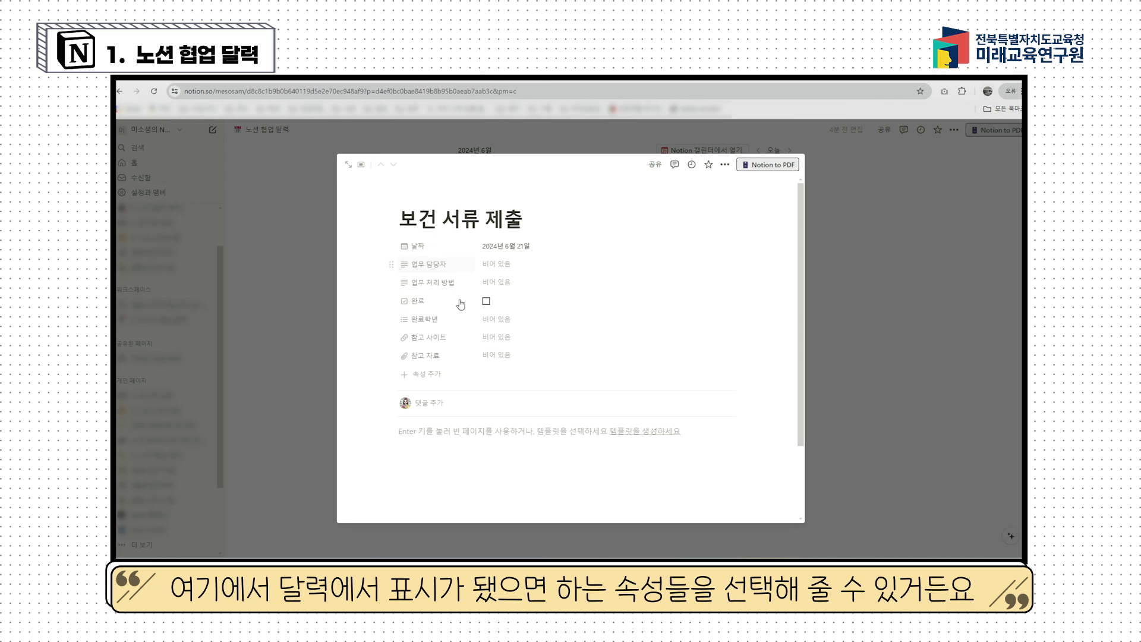
pyautogui.click(859, 390)
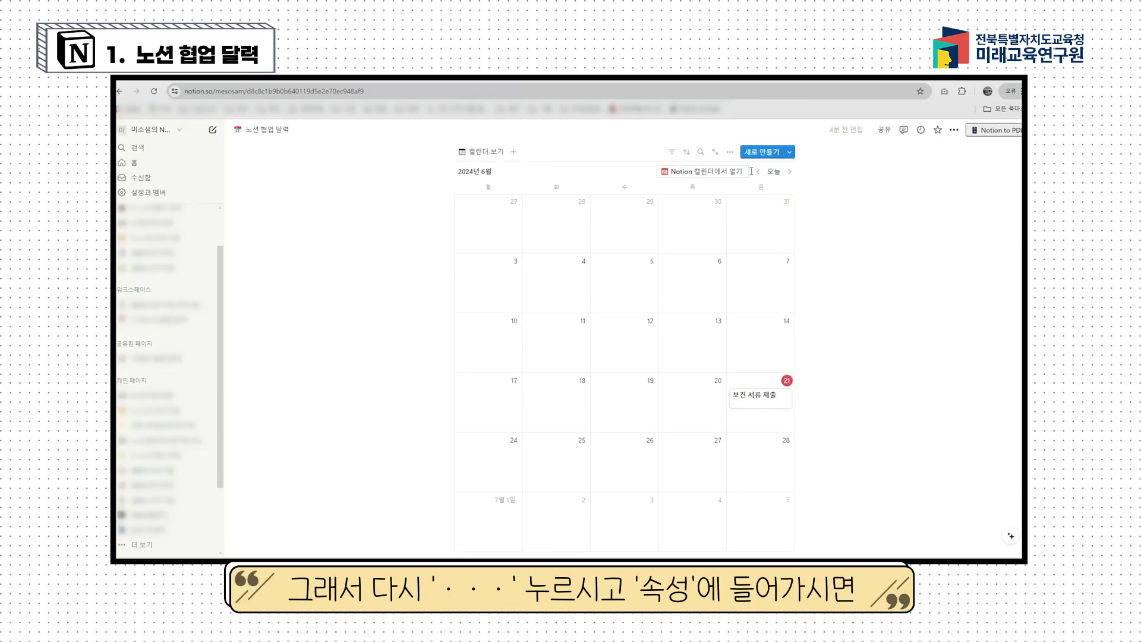
pyautogui.click(730, 151)
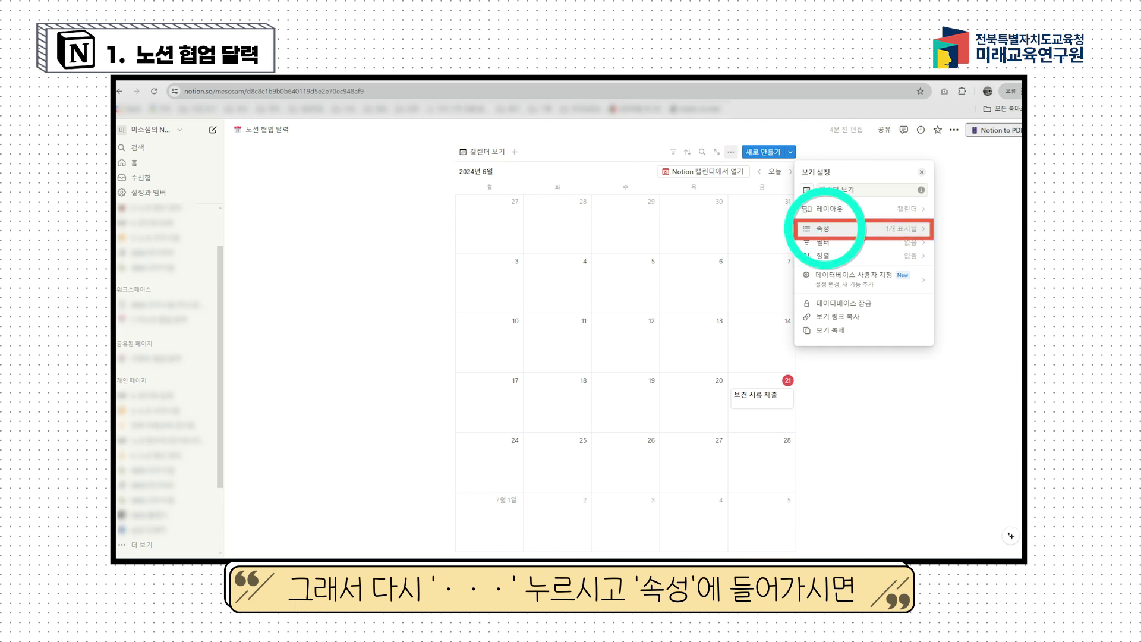
pyautogui.click(810, 228)
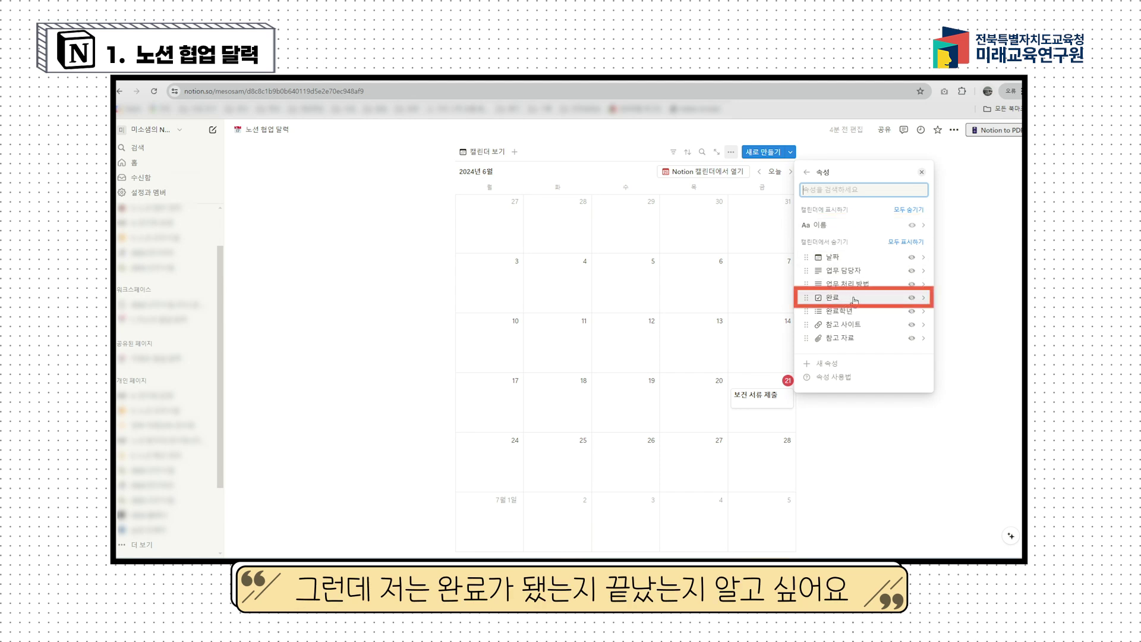
pyautogui.click(912, 298)
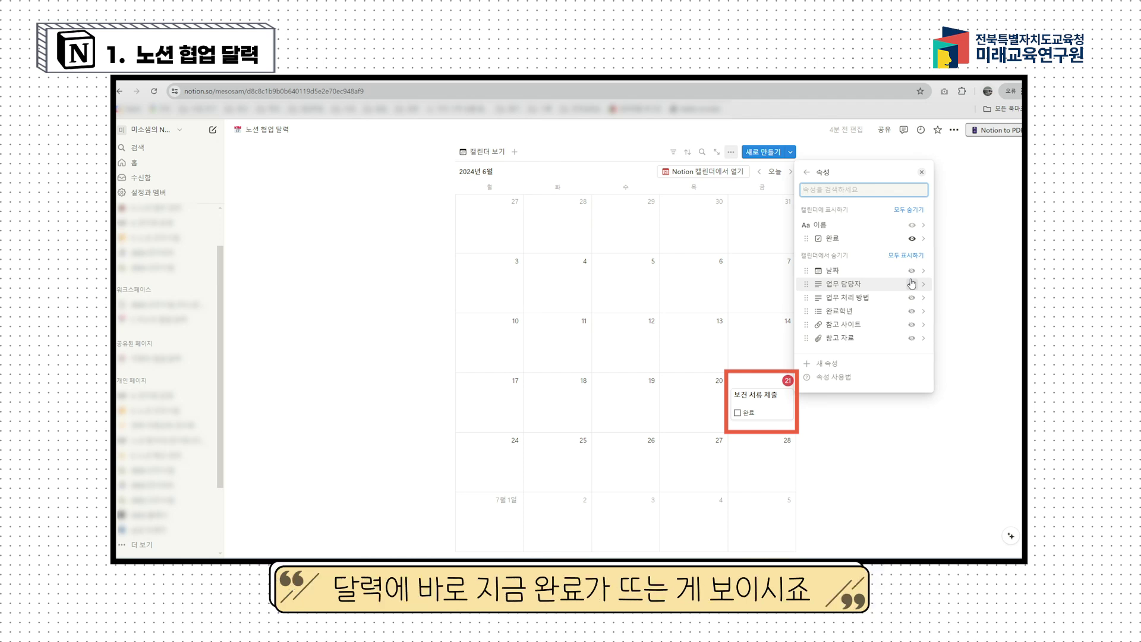
pyautogui.click(912, 312)
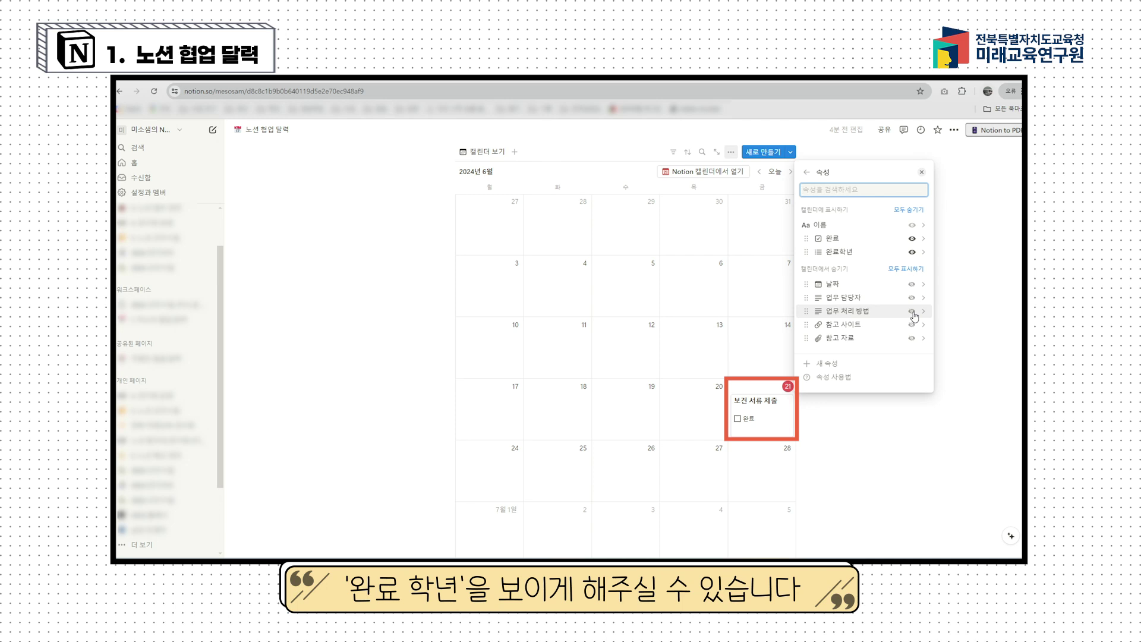
pyautogui.click(878, 441)
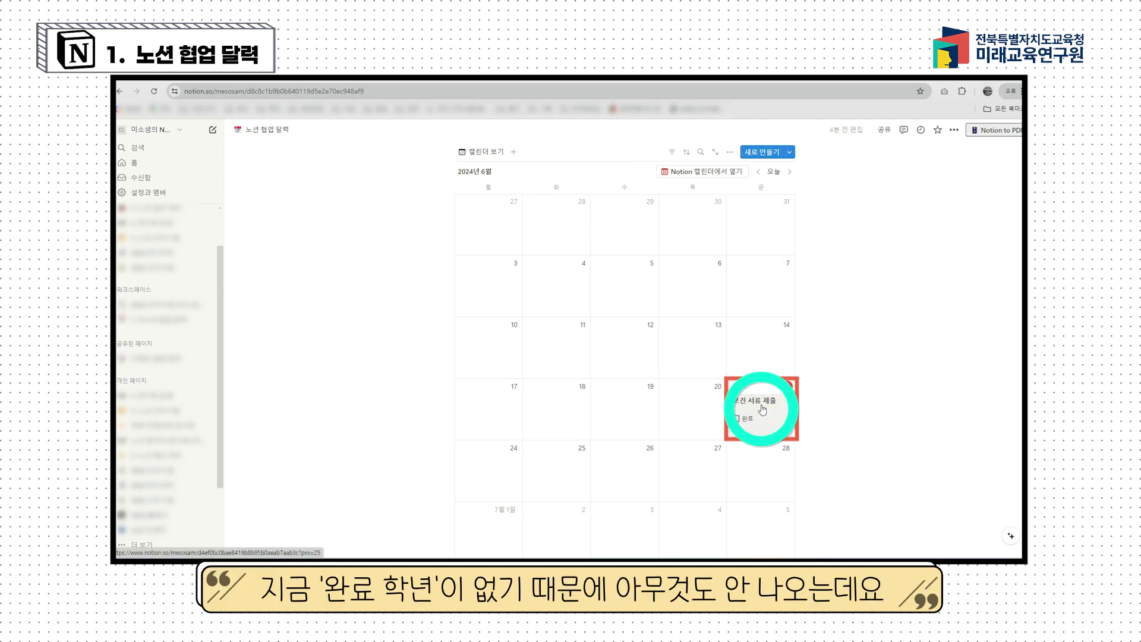
# Open the 보건 서류 제출 page and assign 1학년, 2학년 and 3학년 to its 완료학년 property.
pyautogui.click(763, 409)
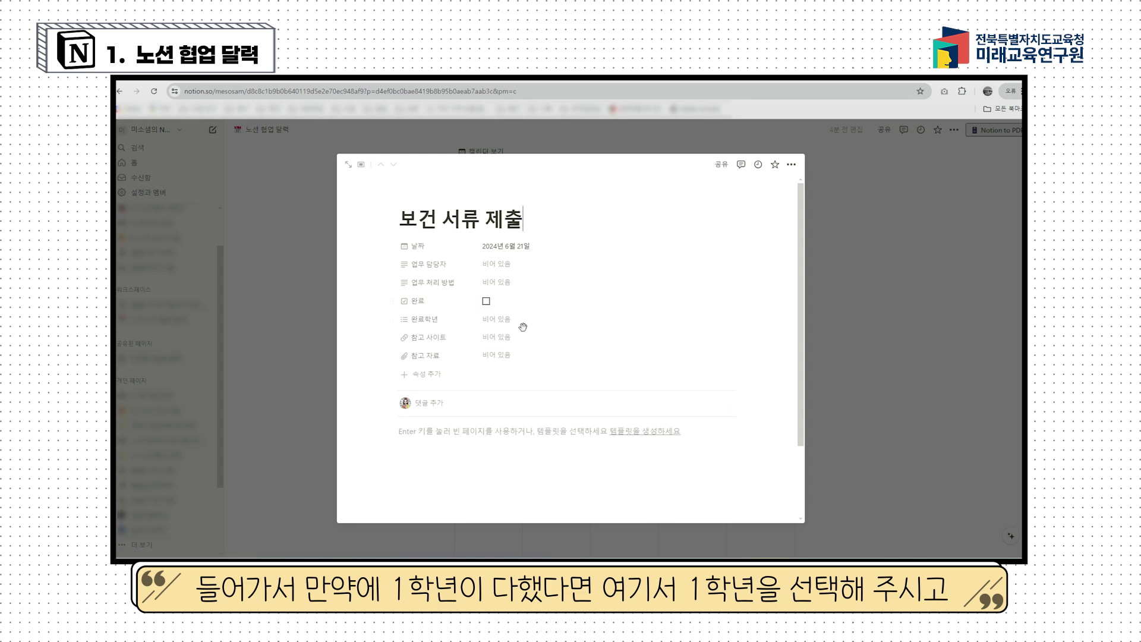
pyautogui.click(502, 319)
pyautogui.click(505, 418)
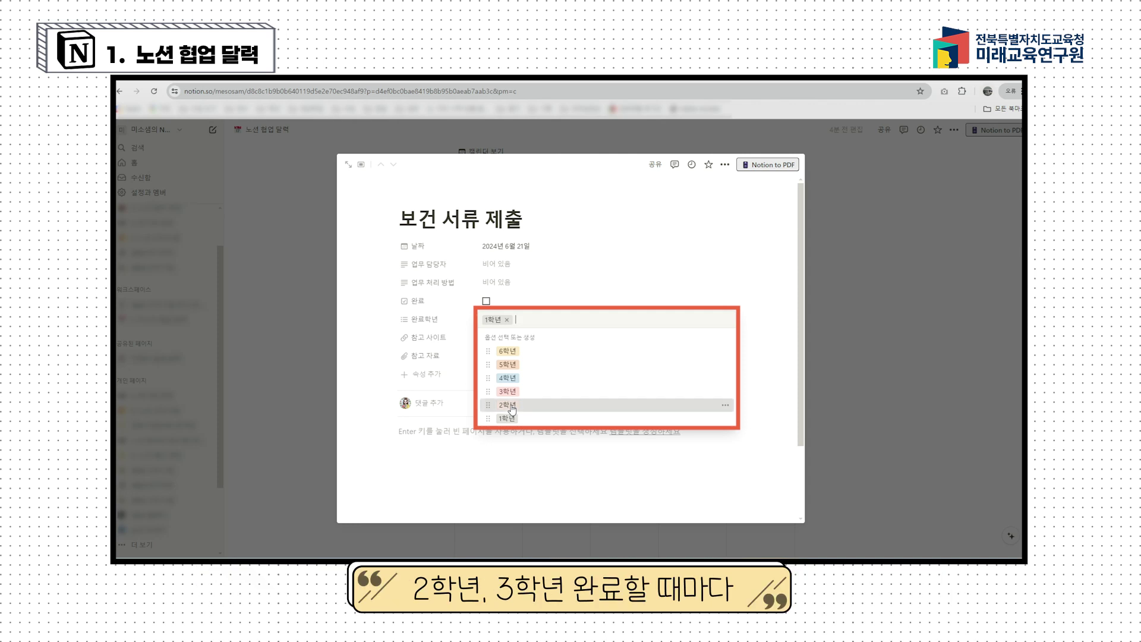
pyautogui.click(507, 405)
pyautogui.click(507, 391)
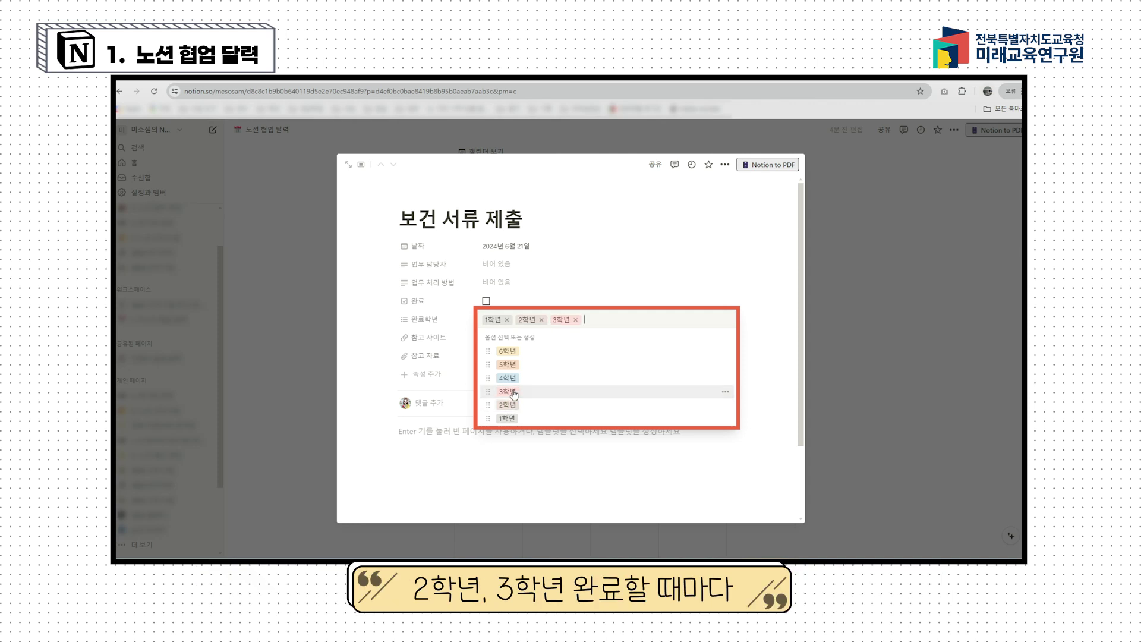
pyautogui.click(466, 480)
pyautogui.click(546, 325)
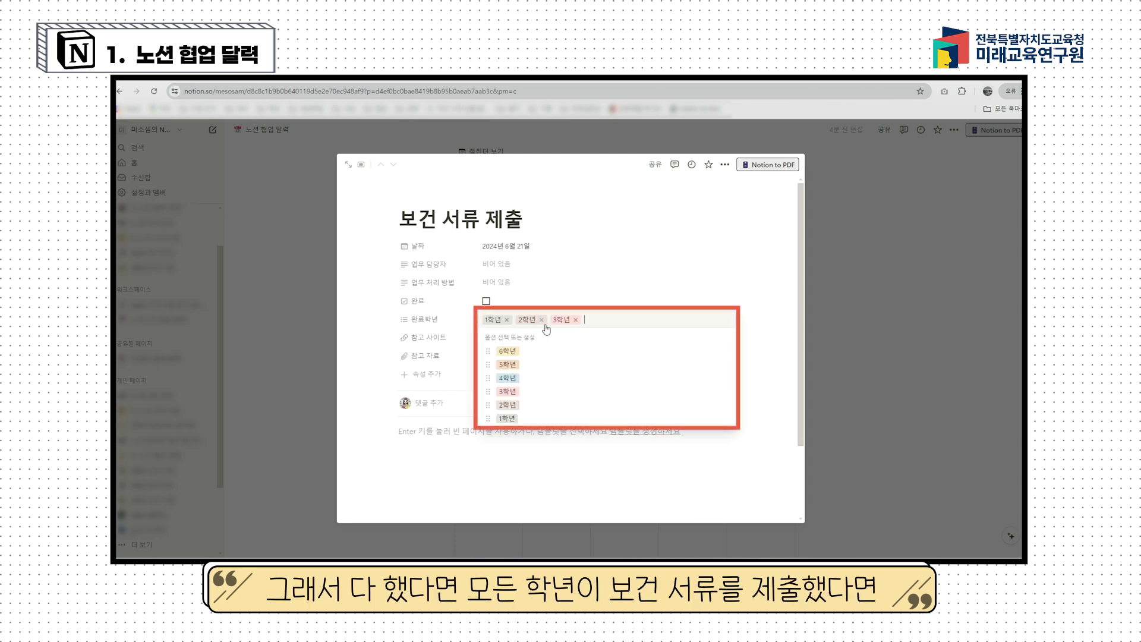
# Add 4학년, 5학년 and 6학년 to the page's 완료학년 property and check off 완료 on its calendar card.
pyautogui.click(523, 378)
pyautogui.click(523, 364)
pyautogui.click(523, 350)
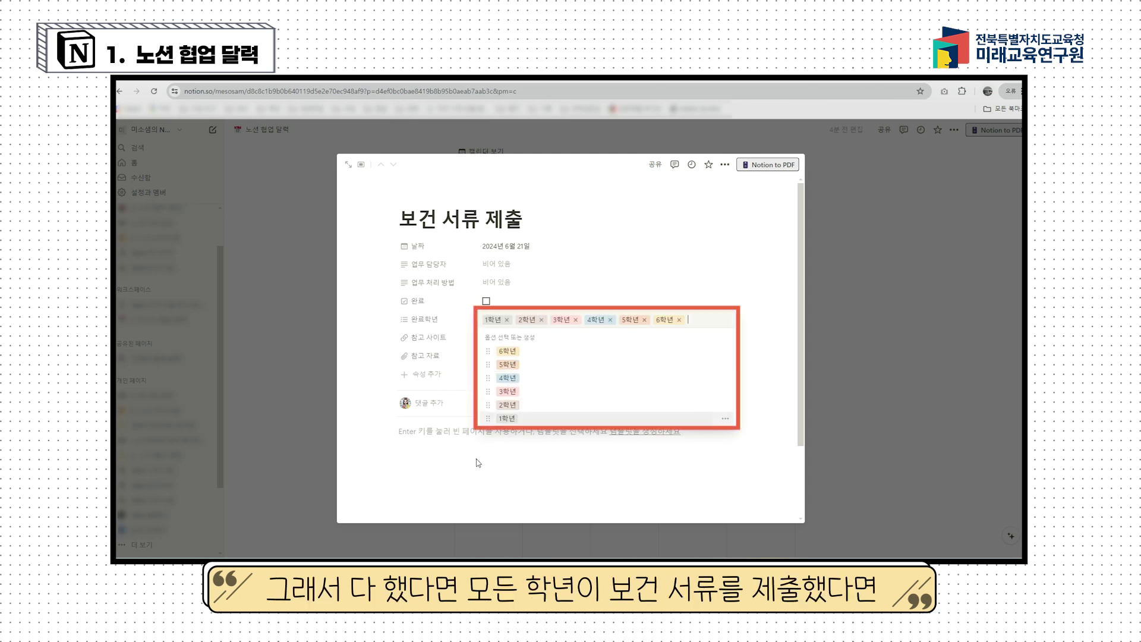
pyautogui.click(475, 472)
pyautogui.click(884, 401)
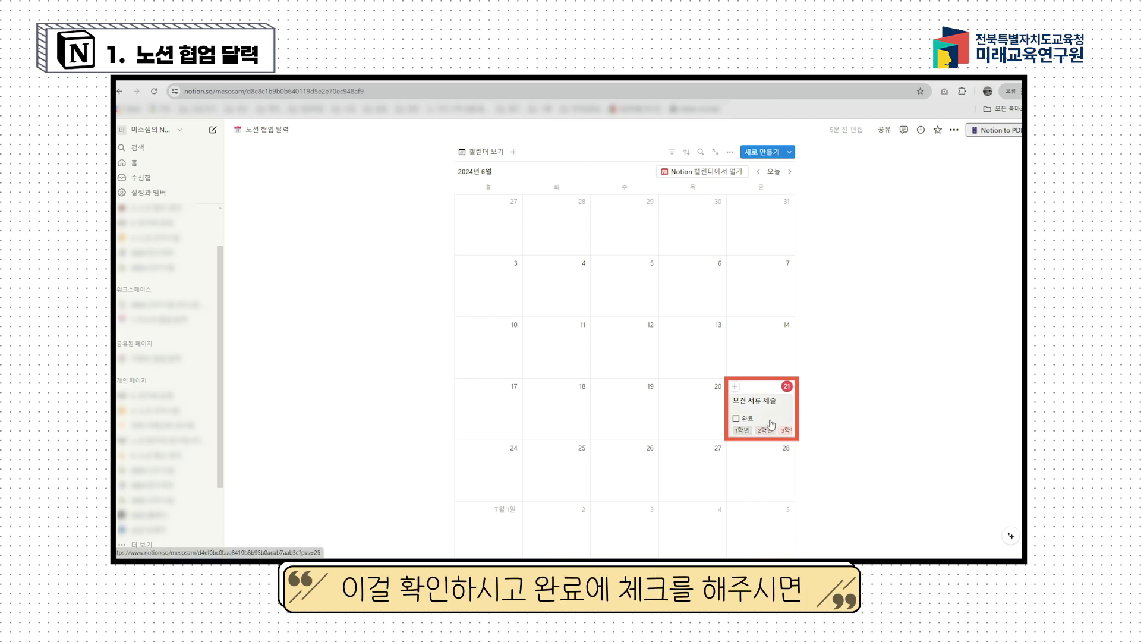
pyautogui.click(737, 419)
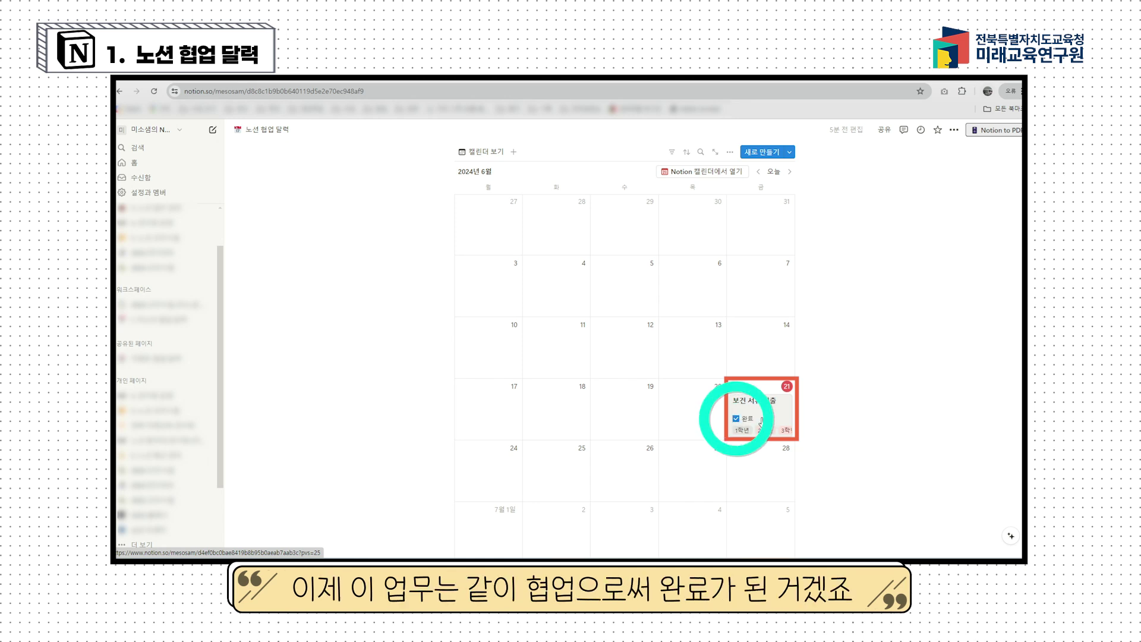
# Move the 보건 서류 제출 card to June 25 and extend it through June 28.
pyautogui.scroll(-1, 767, 415)
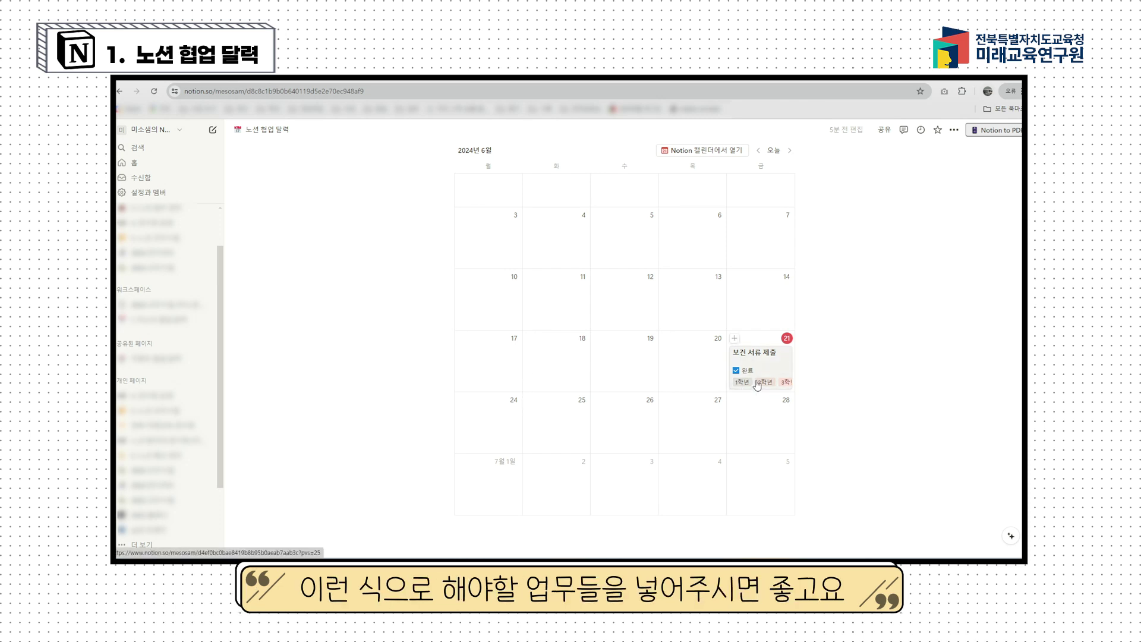
pyautogui.moveTo(753, 361); pyautogui.dragTo(592, 399)
pyautogui.scroll(-1, 597, 391)
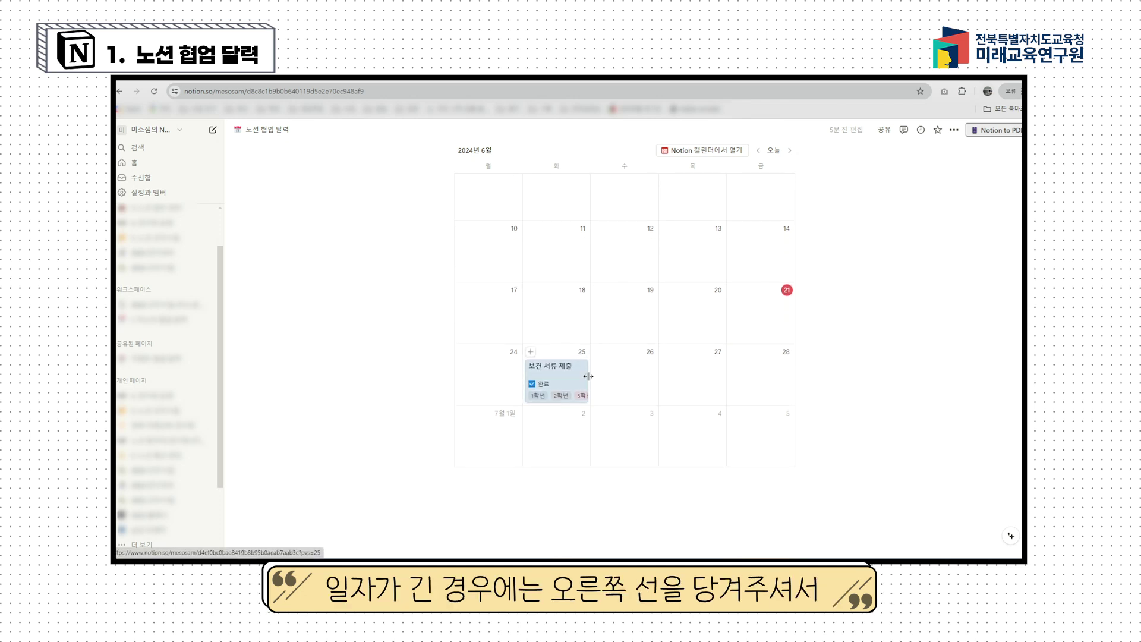
pyautogui.moveTo(589, 378); pyautogui.dragTo(754, 386)
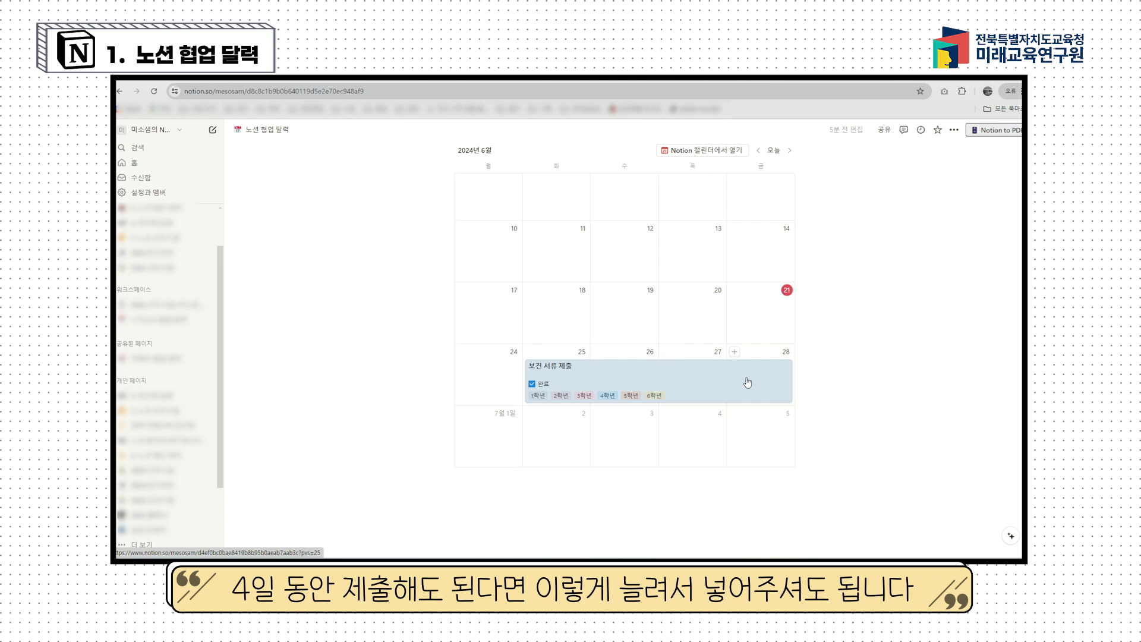
pyautogui.scroll(-1, 690, 424)
pyautogui.scroll(-1, 690, 424)
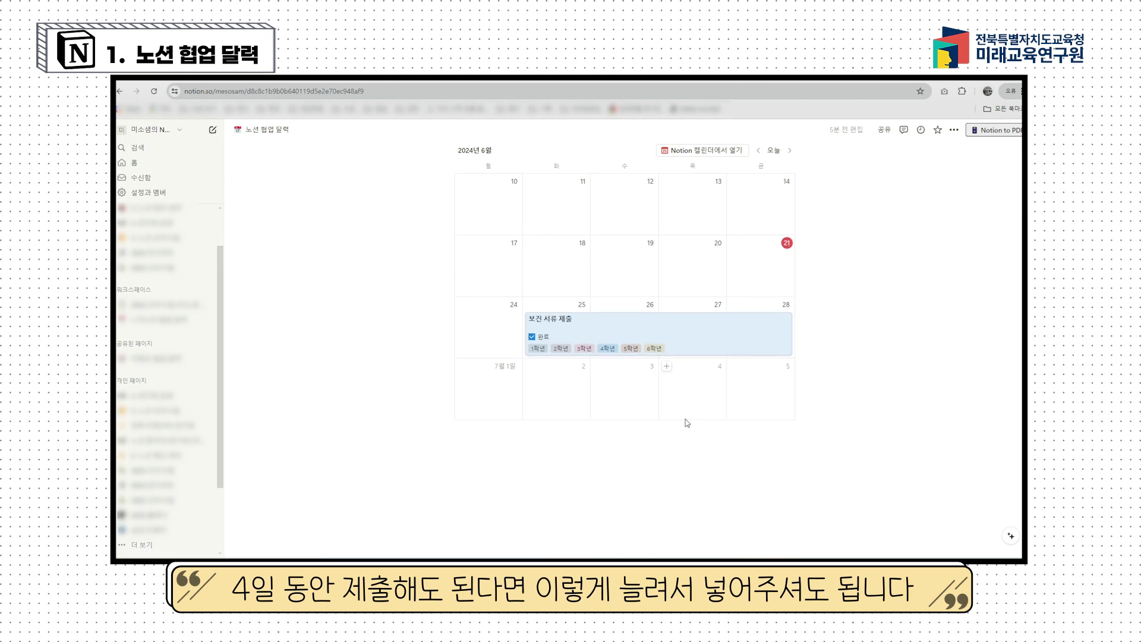
pyautogui.click(864, 390)
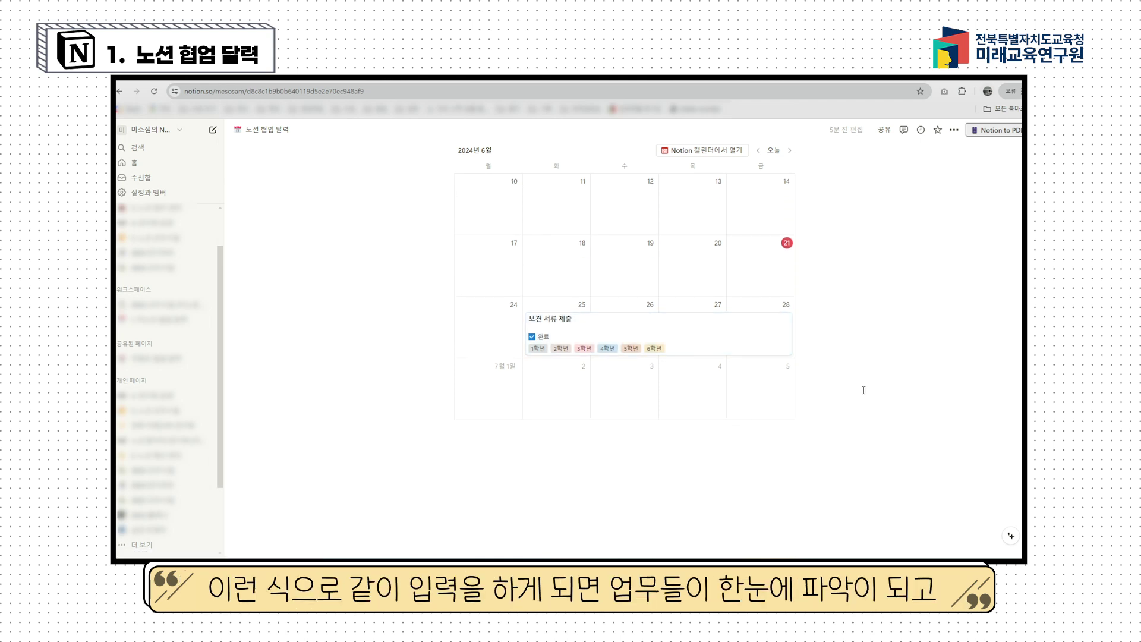
# Examine the 보건 서류 제출 page's properties and its body area for files, closing it to return to the calendar.
pyautogui.scroll(2, 860, 390)
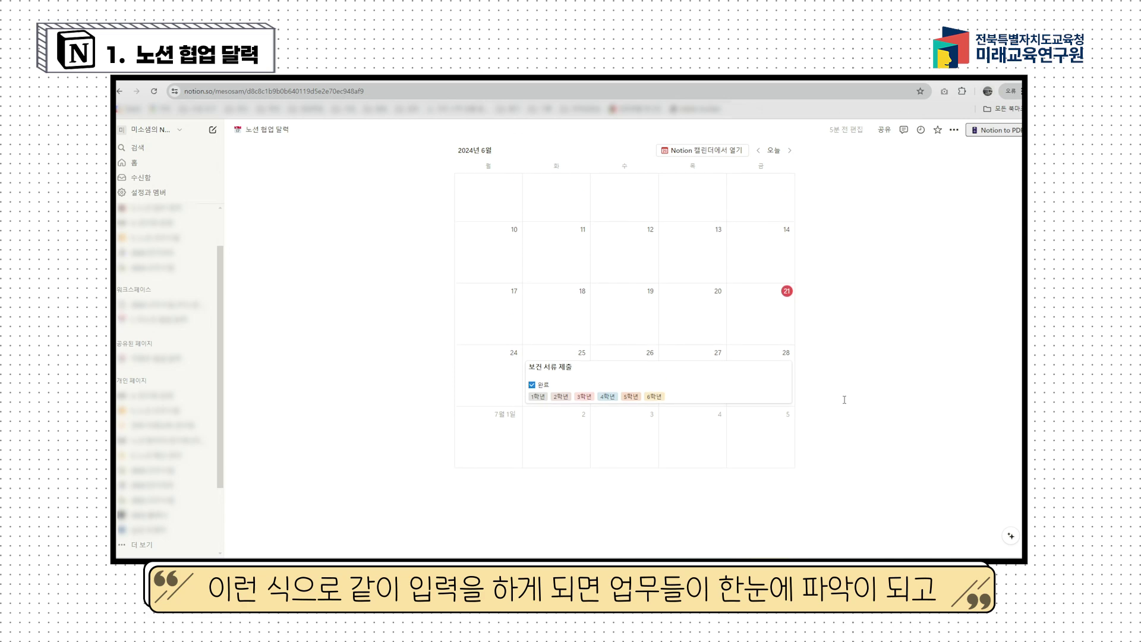
pyautogui.scroll(-2, 840, 395)
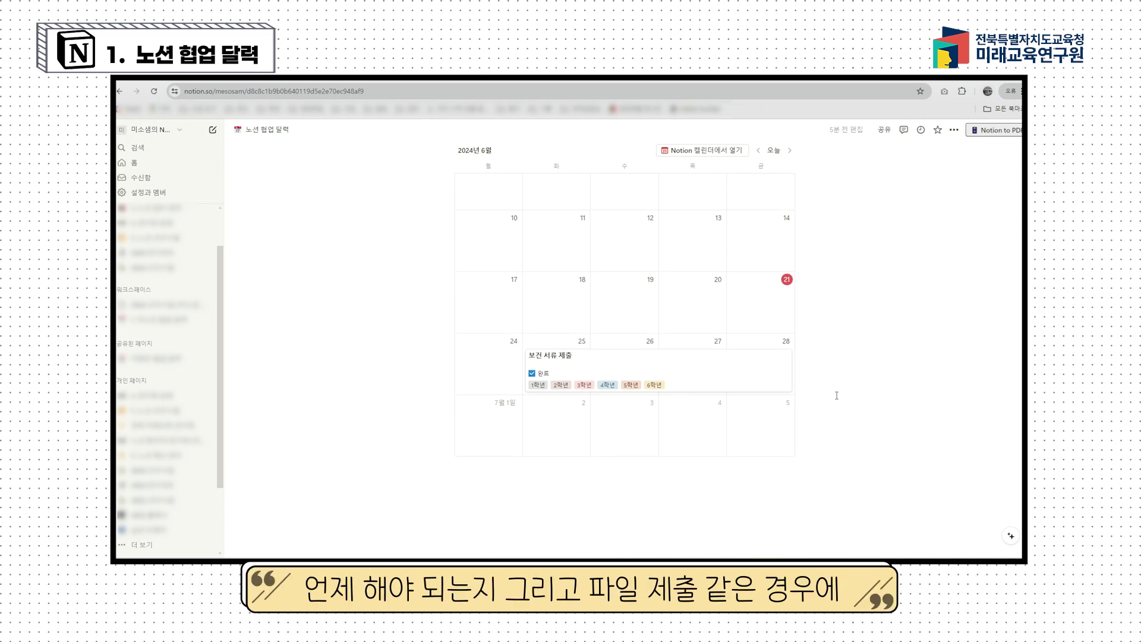
pyautogui.click(707, 340)
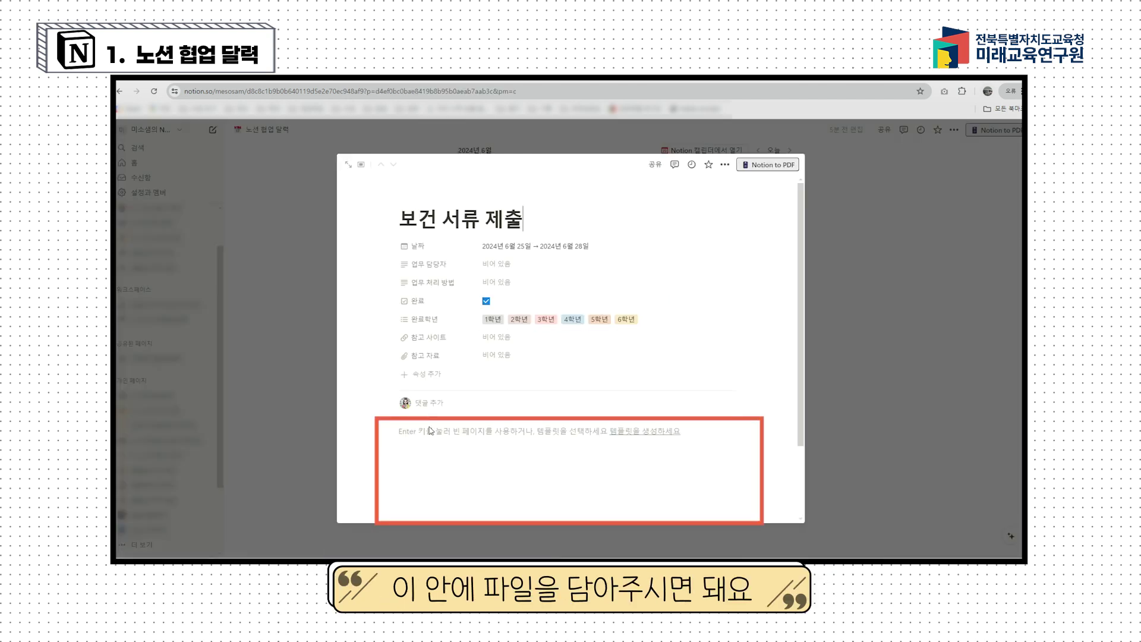
pyautogui.click(420, 438)
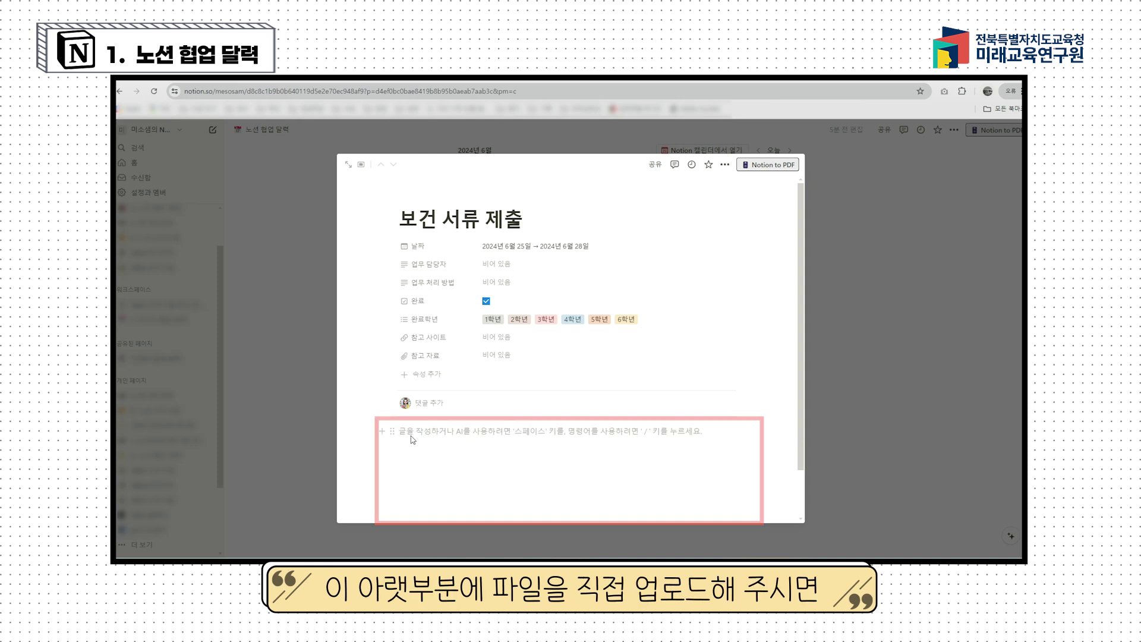
pyautogui.scroll(-1, 416, 433)
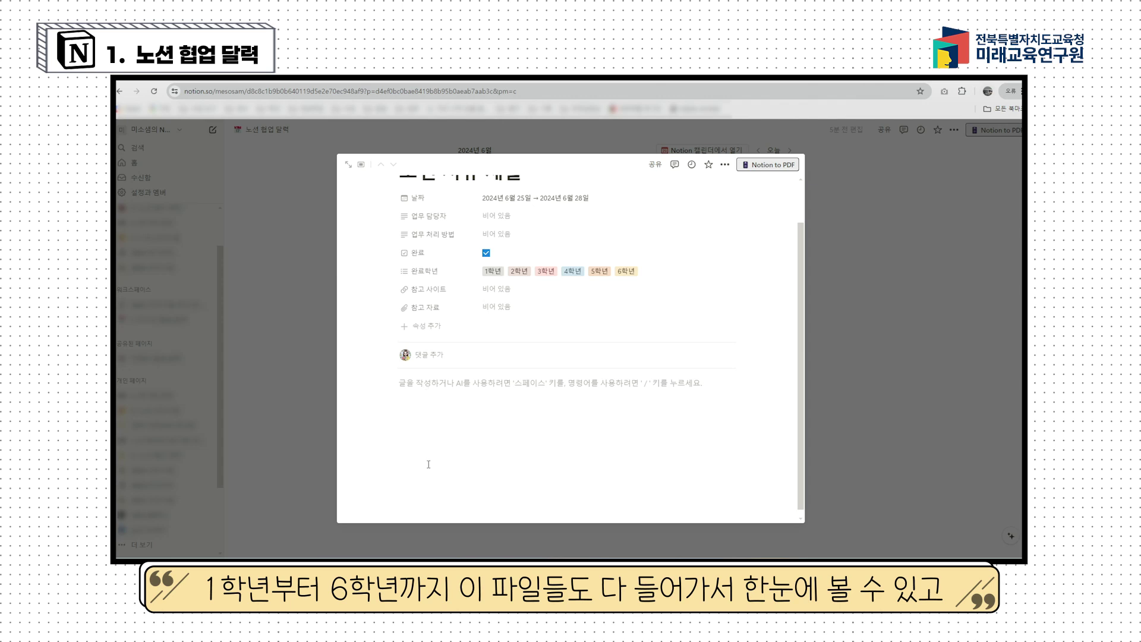
pyautogui.scroll(1, 428, 438)
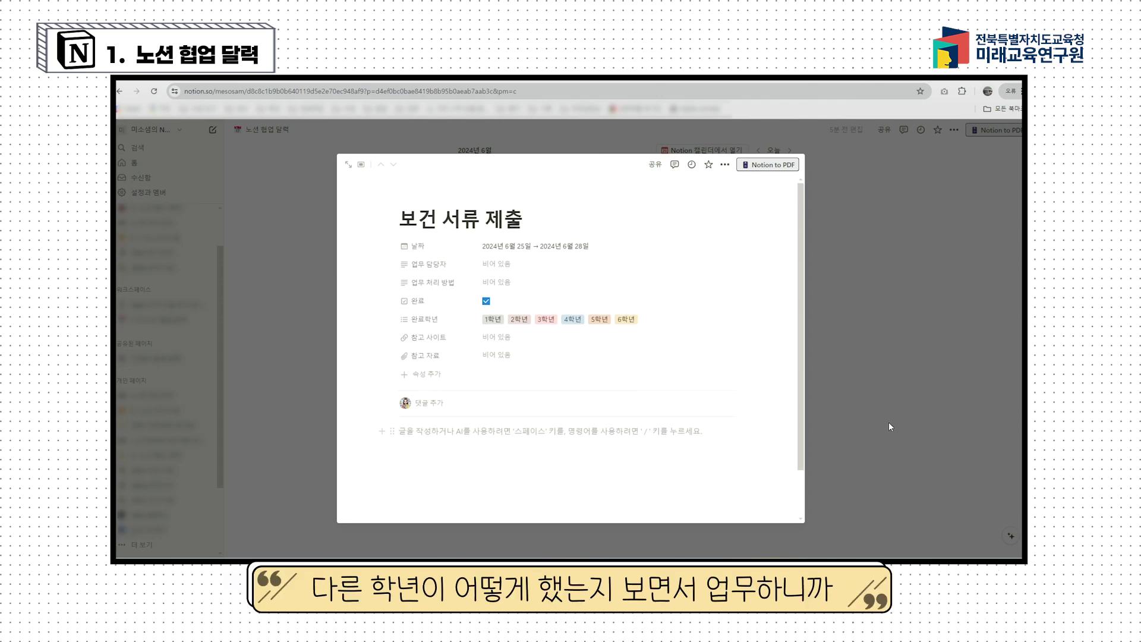
pyautogui.click(870, 427)
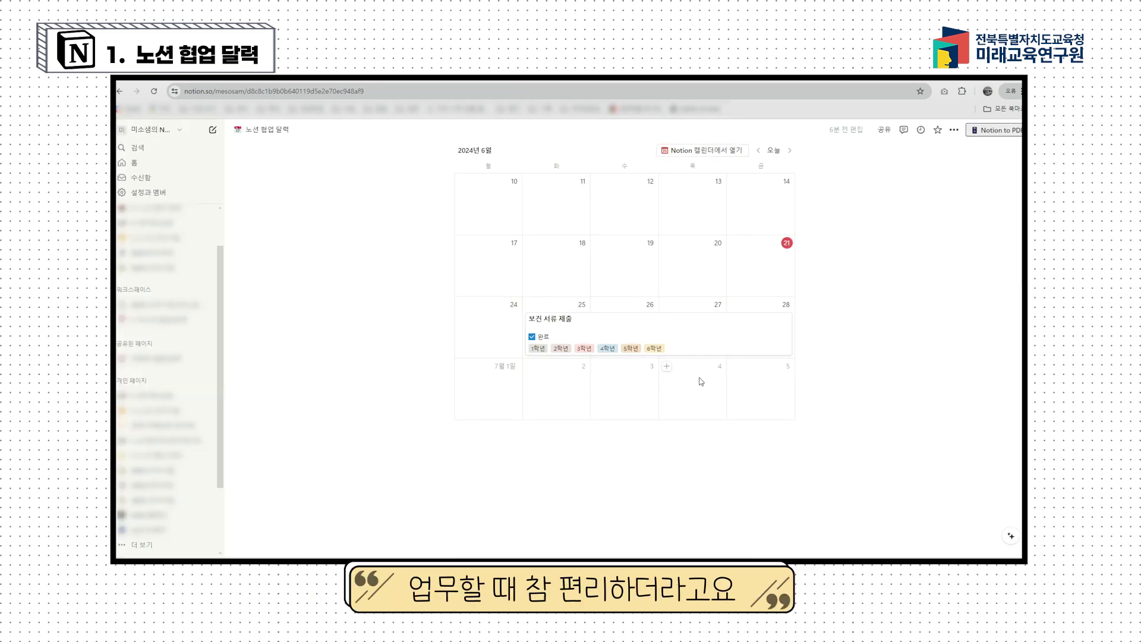
pyautogui.scroll(4, 696, 381)
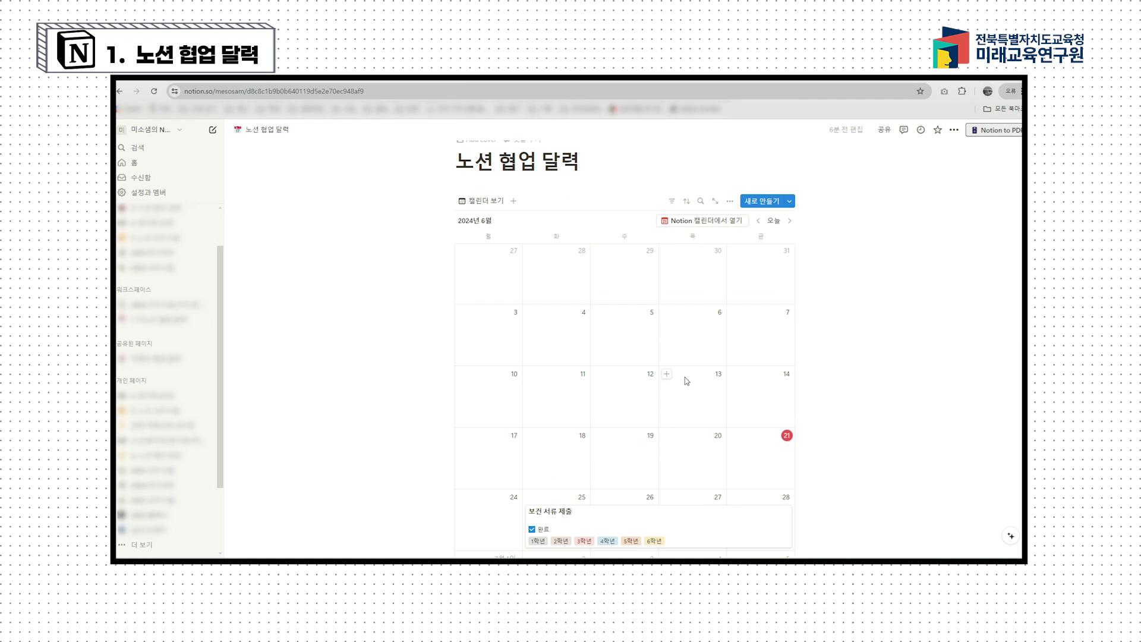
pyautogui.scroll(1, 685, 377)
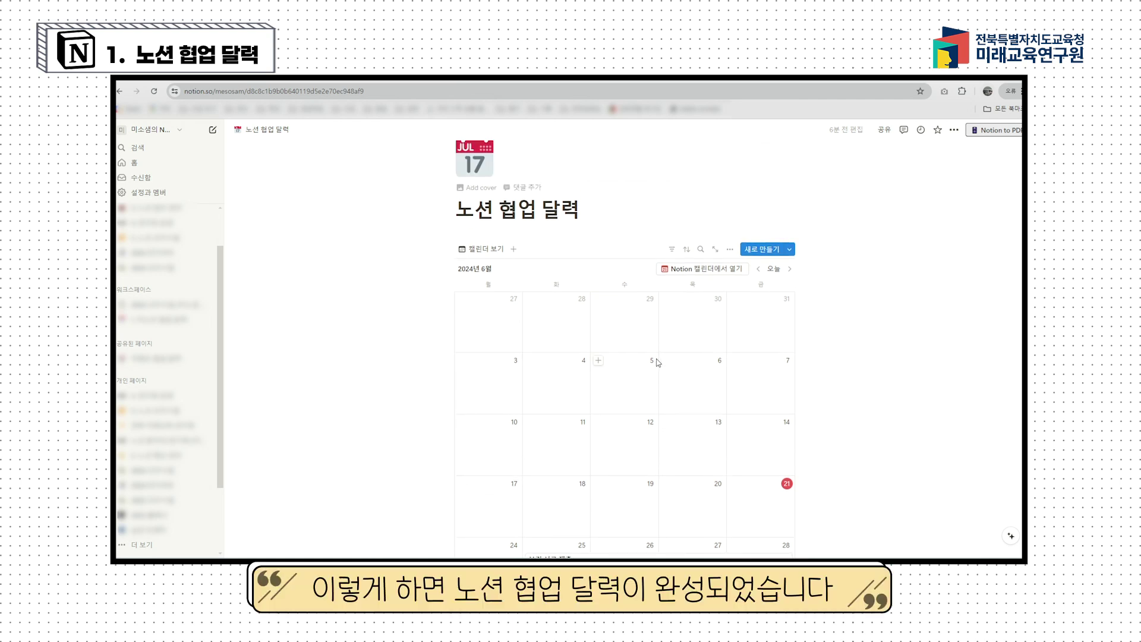
pyautogui.scroll(1, 622, 373)
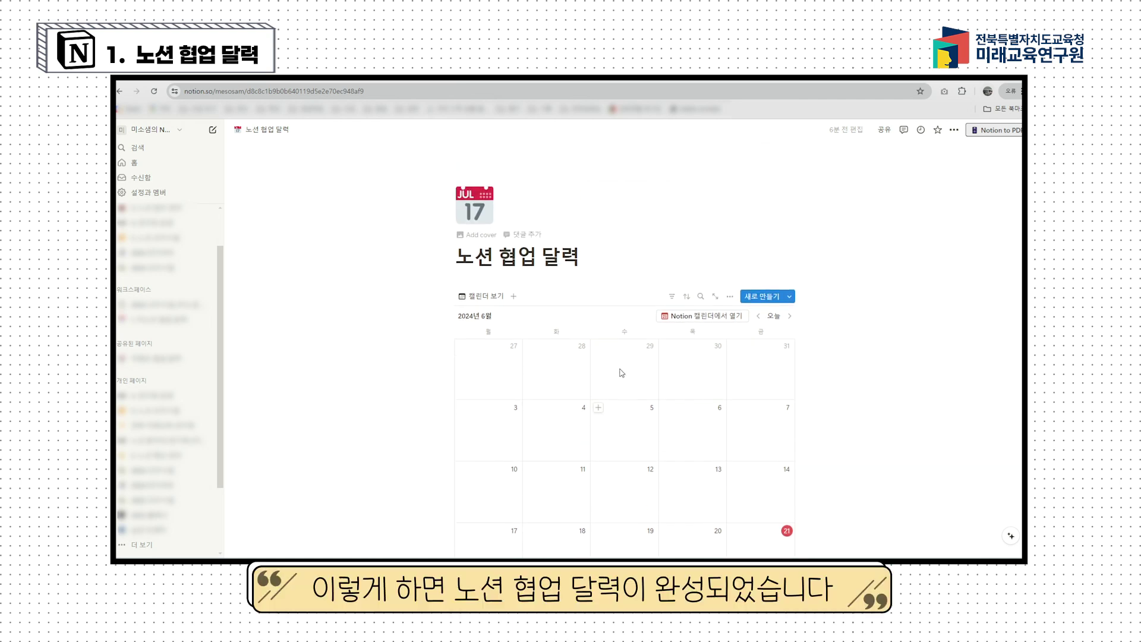
pyautogui.scroll(-2, 620, 373)
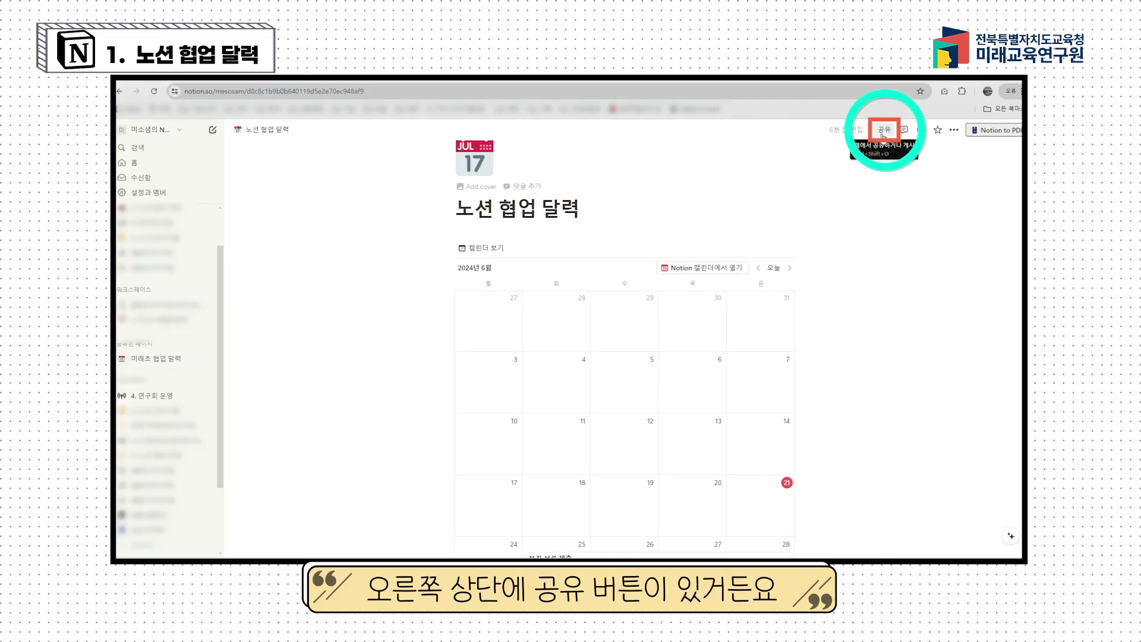
# Share the 노션 협업 달력 page with all workspace users who have the link (링크가 있는 모든 사용자) and copy the page link.
pyautogui.click(883, 135)
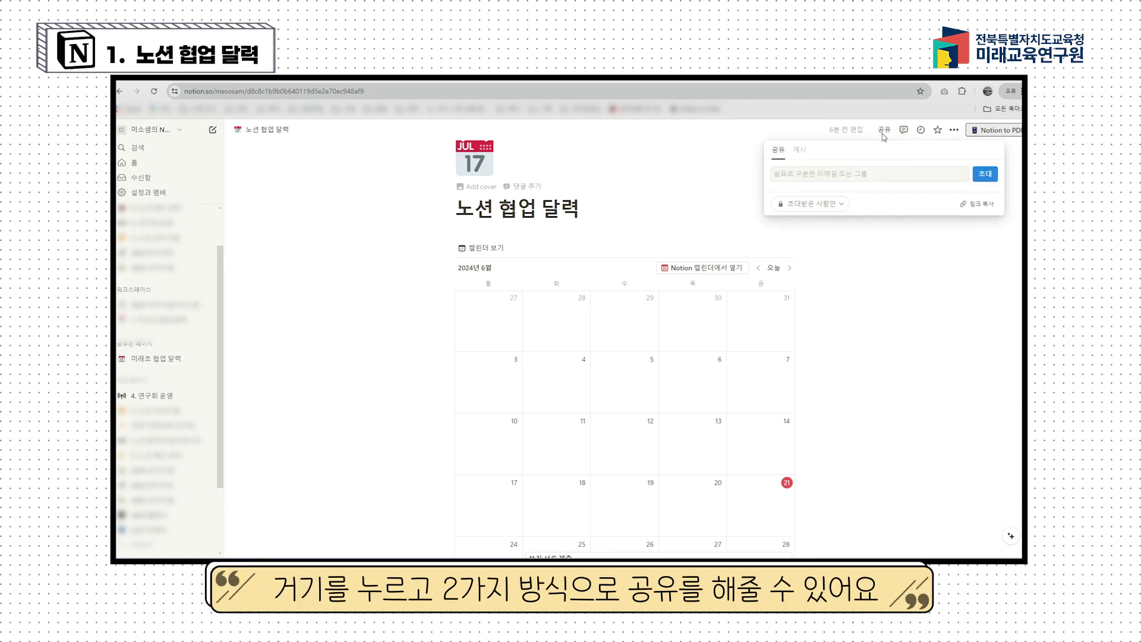
pyautogui.click(823, 203)
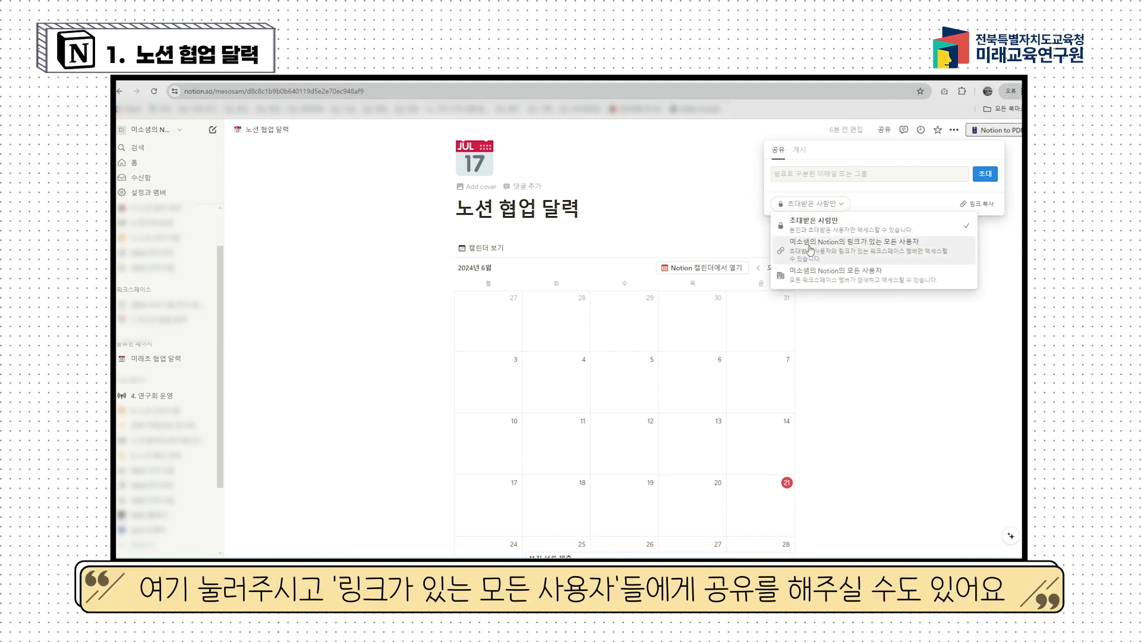
pyautogui.click(833, 255)
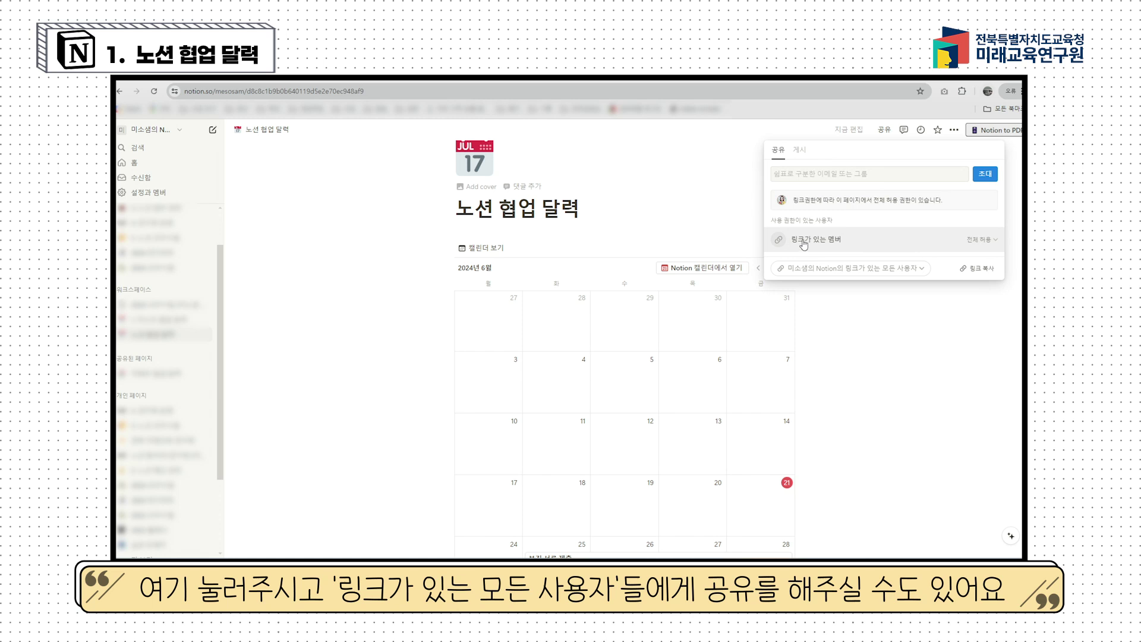
pyautogui.click(977, 269)
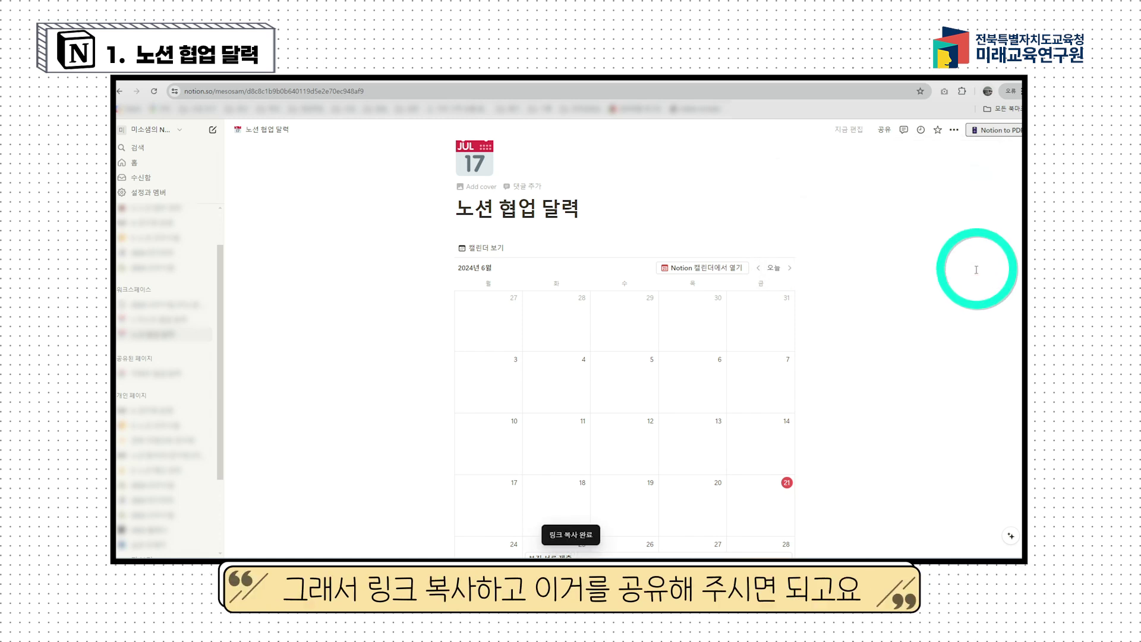
# Look at the page's email invitation form, and set the permission of 링크가 있는 멤버 to 편집 허용.
pyautogui.click(885, 132)
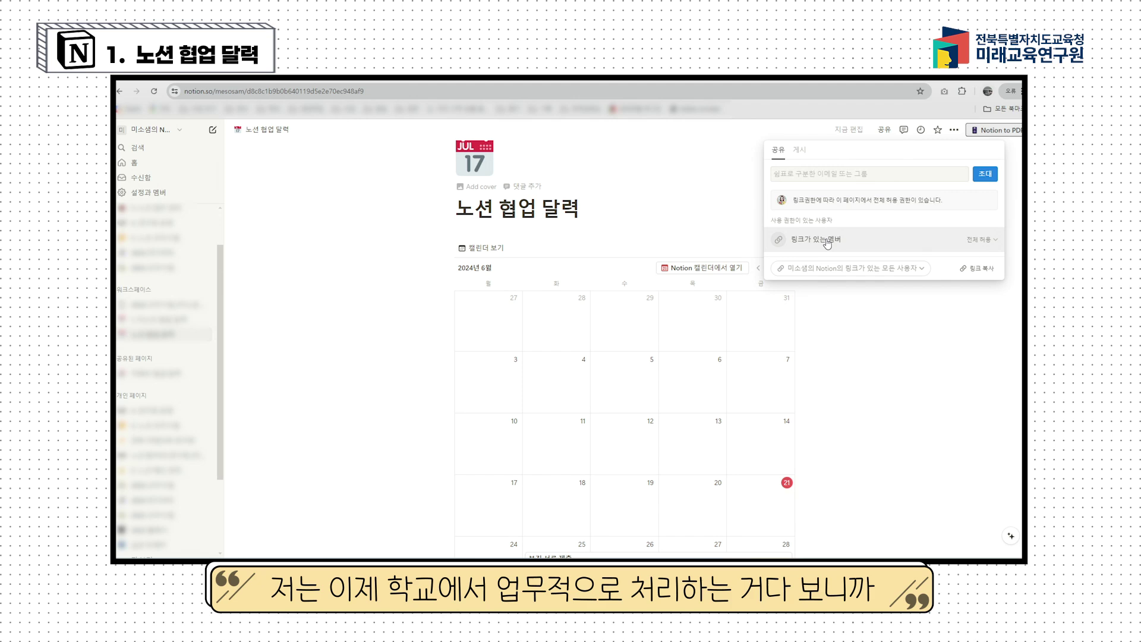
pyautogui.click(791, 174)
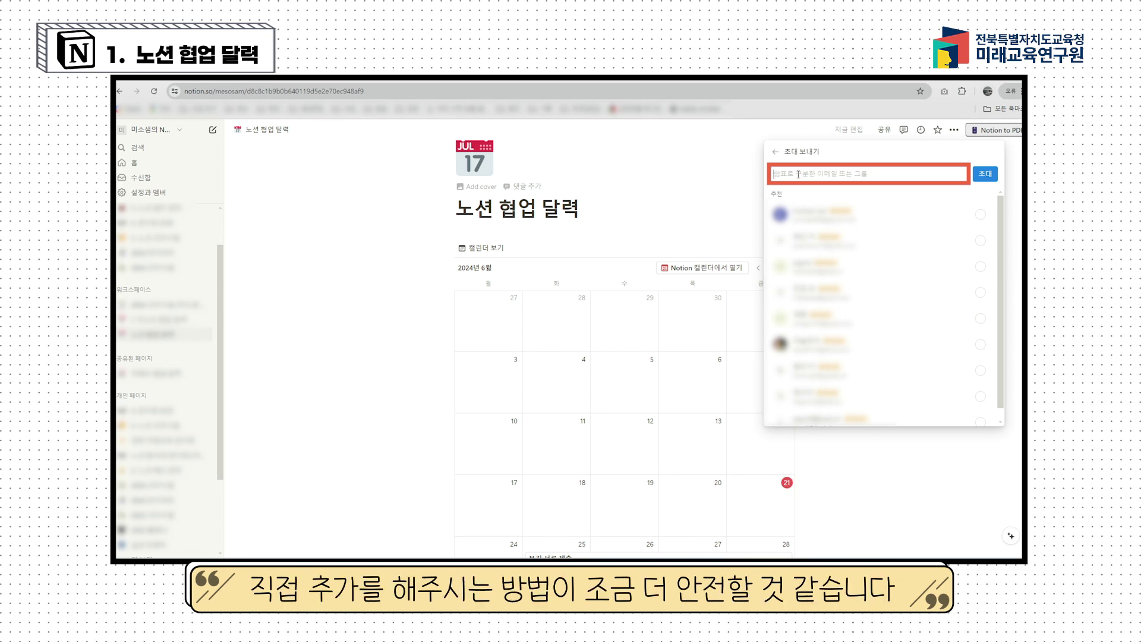
pyautogui.click(775, 153)
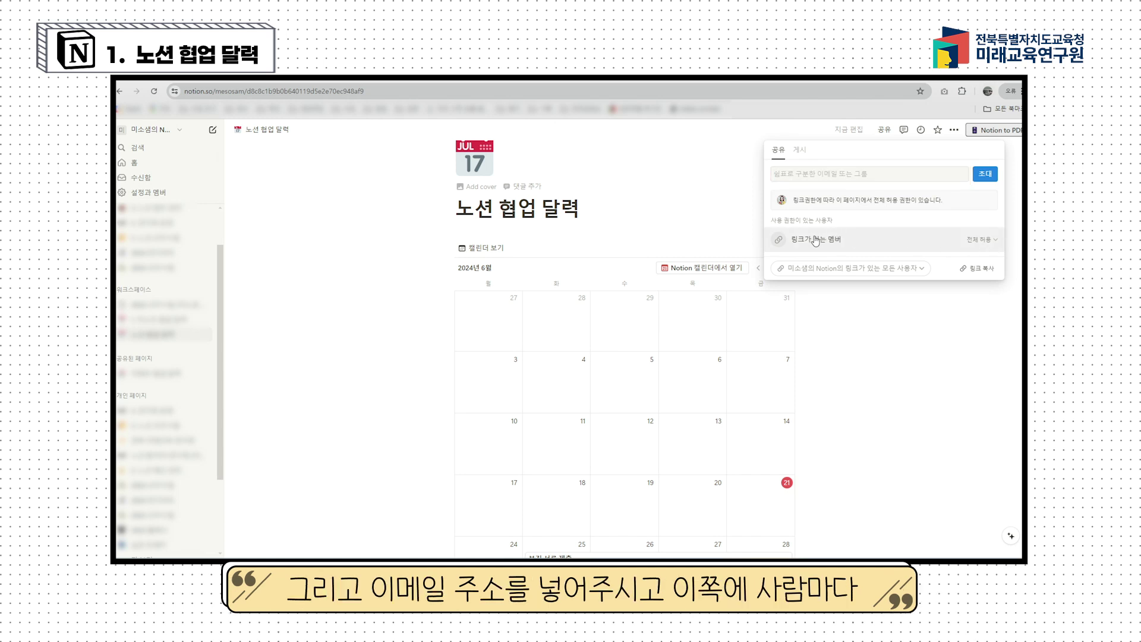
pyautogui.click(985, 245)
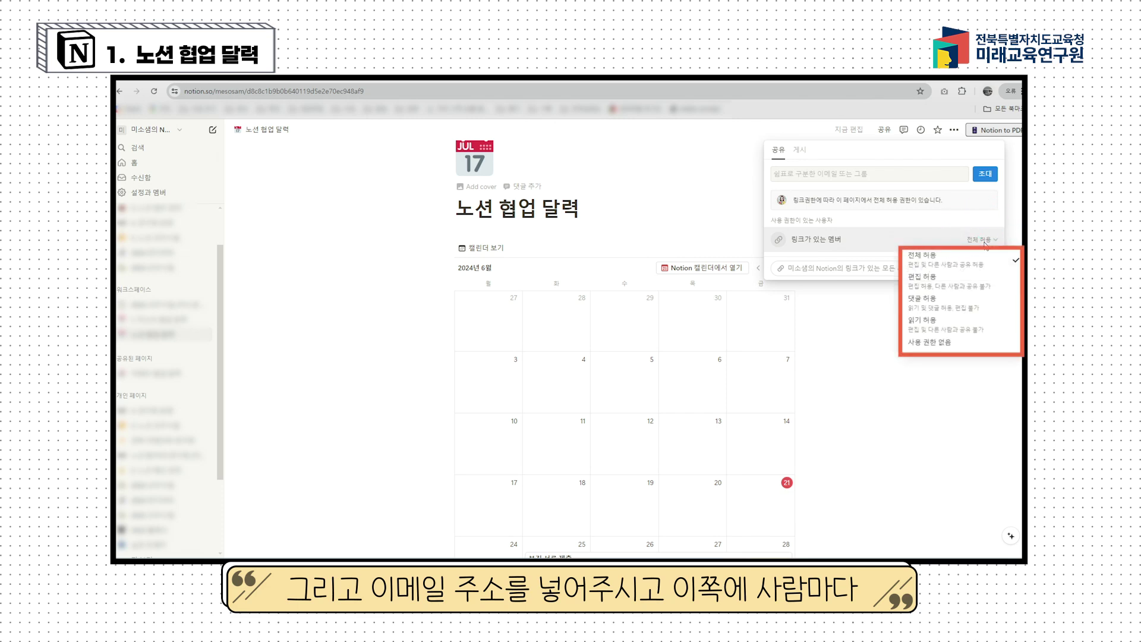
pyautogui.click(934, 289)
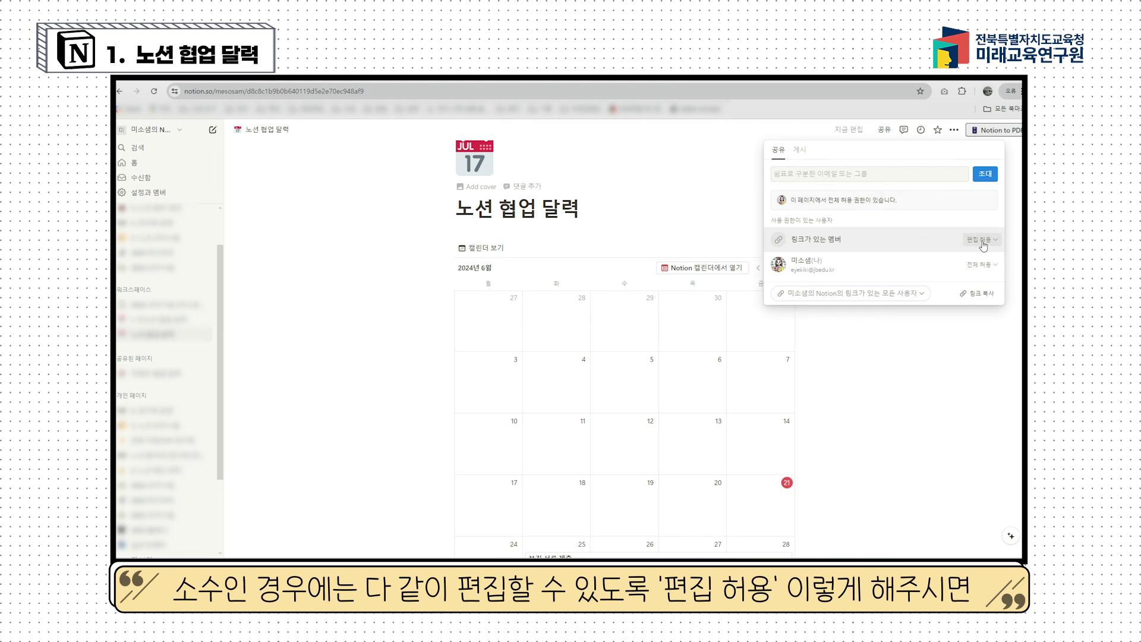